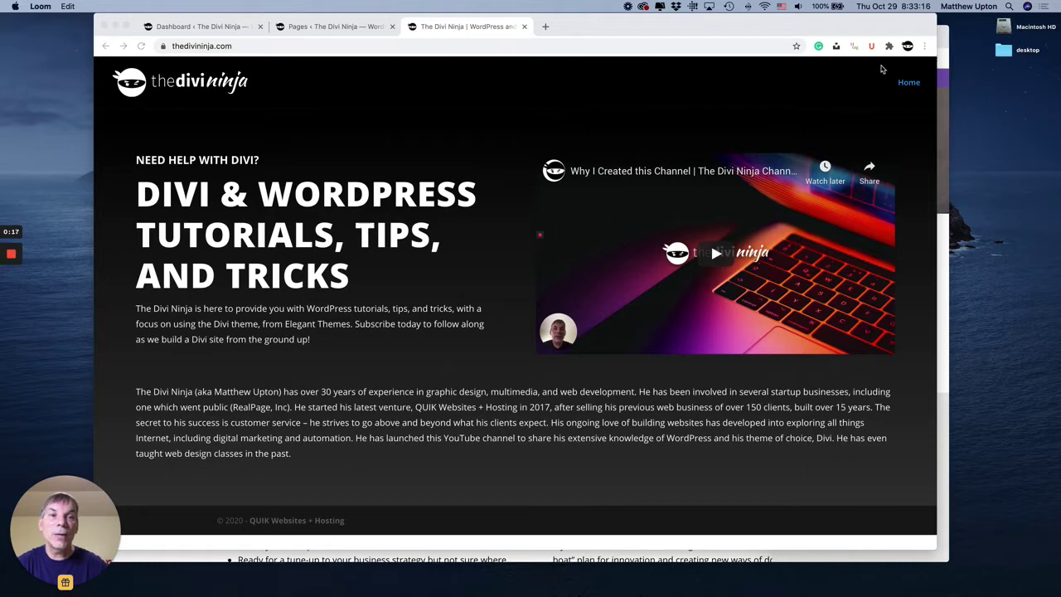
Step: Close the Austin Alliance Group browser window and open the Divi Theme Options at the social profile URL settings
click(946, 64)
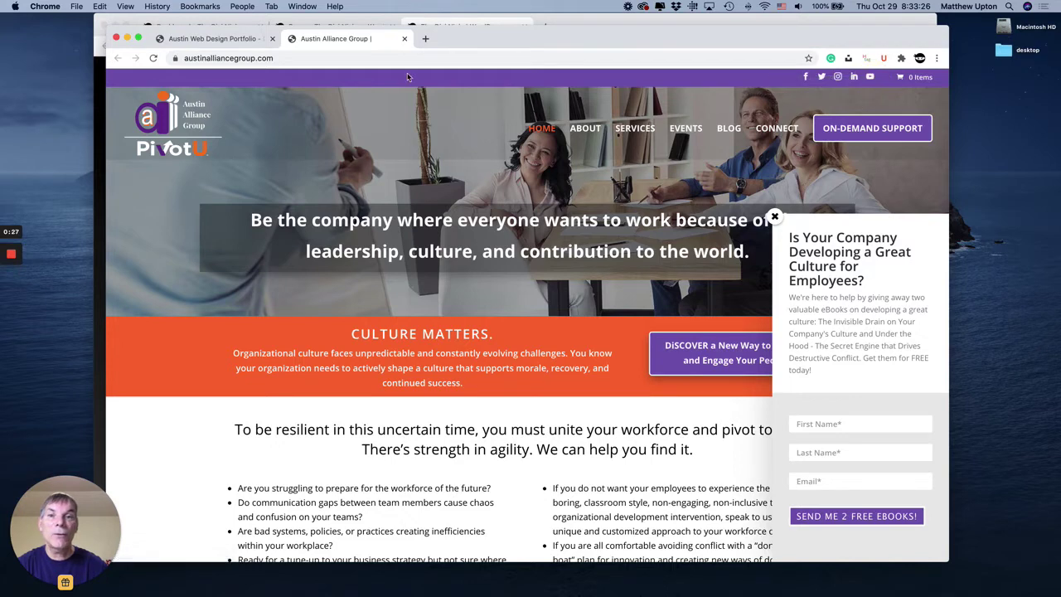
click(117, 38)
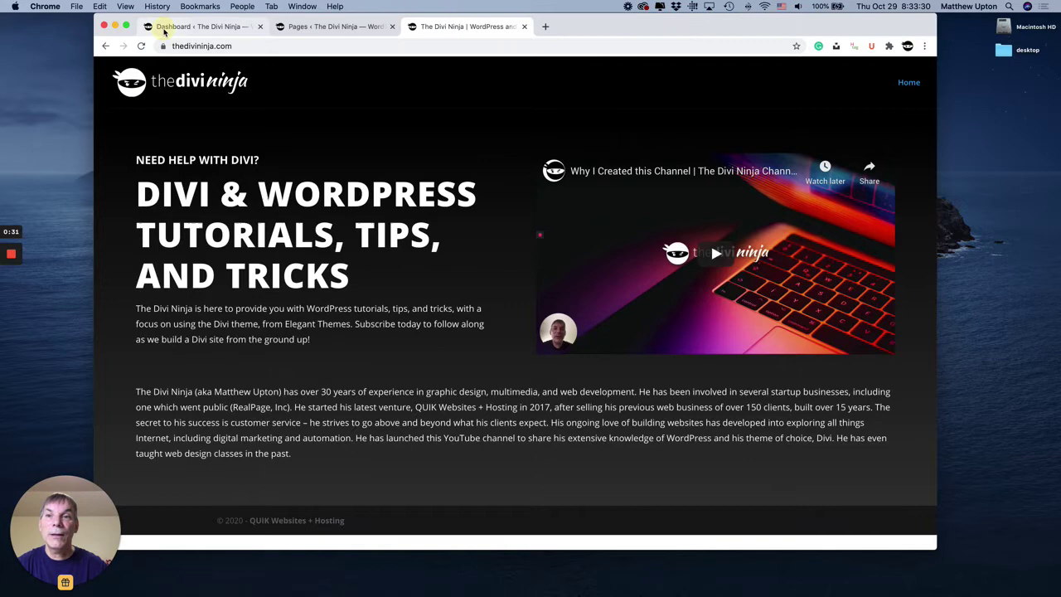
click(167, 30)
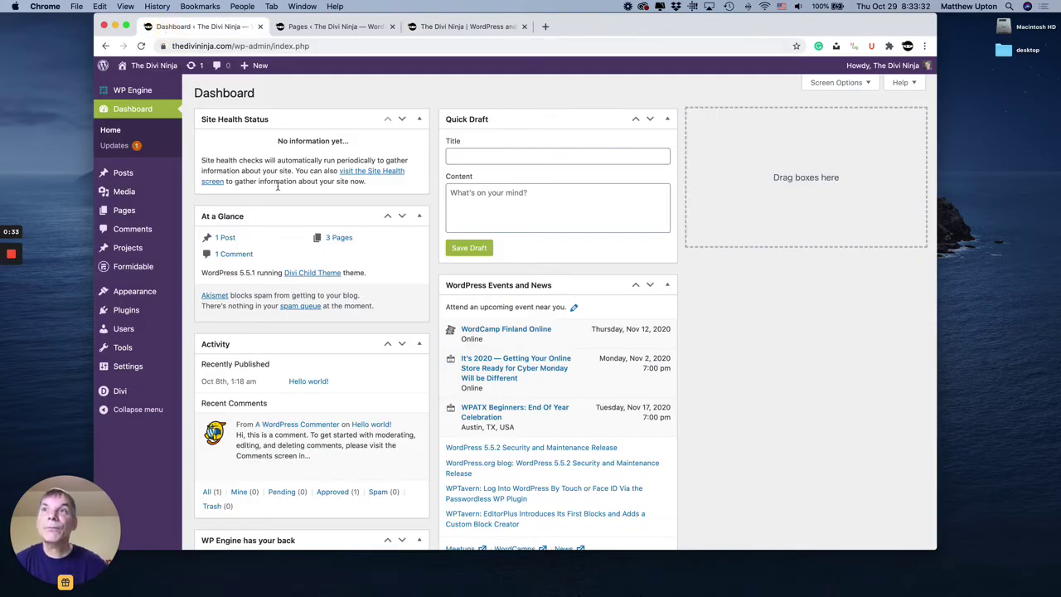
mouse_move(157, 293)
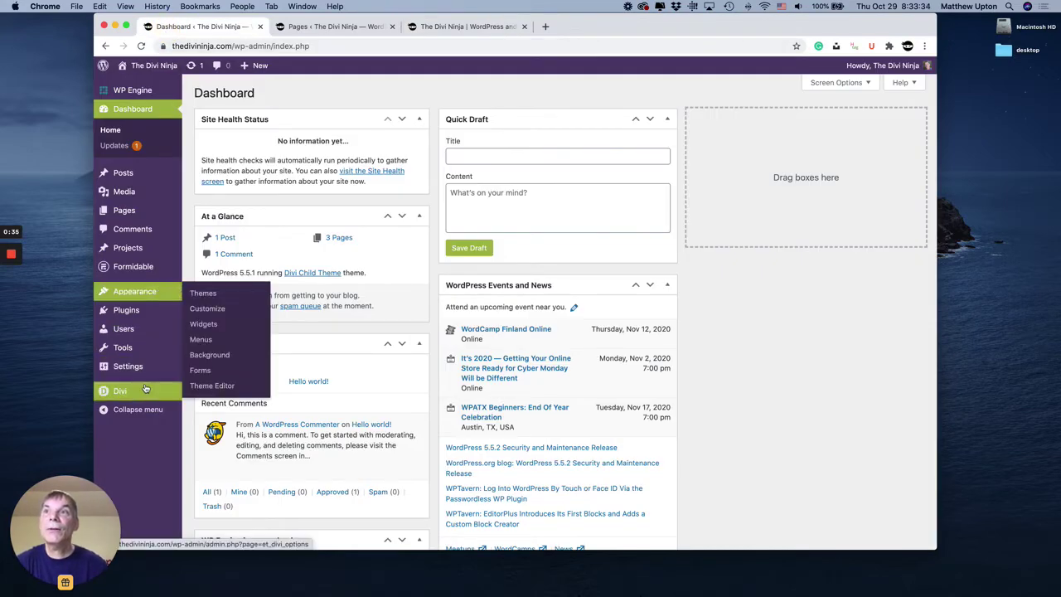
mouse_move(144, 390)
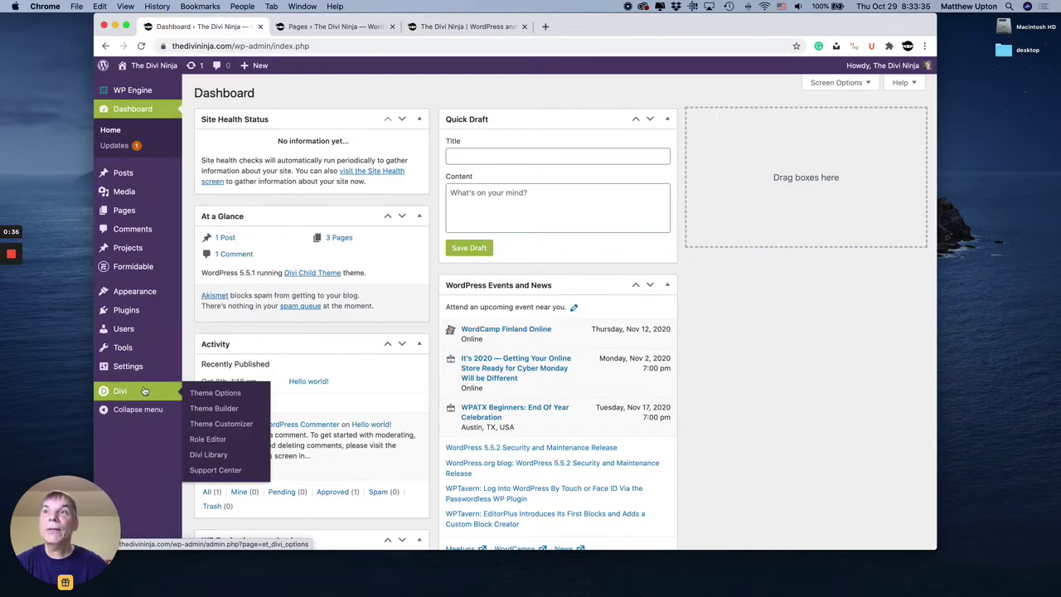
click(229, 394)
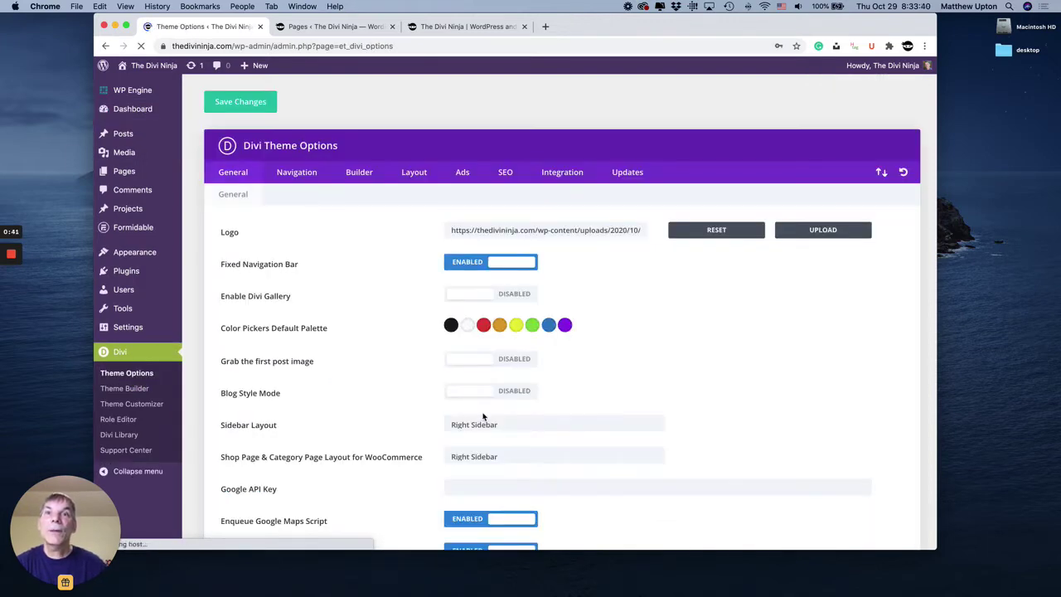
scroll(484, 417, down, 10)
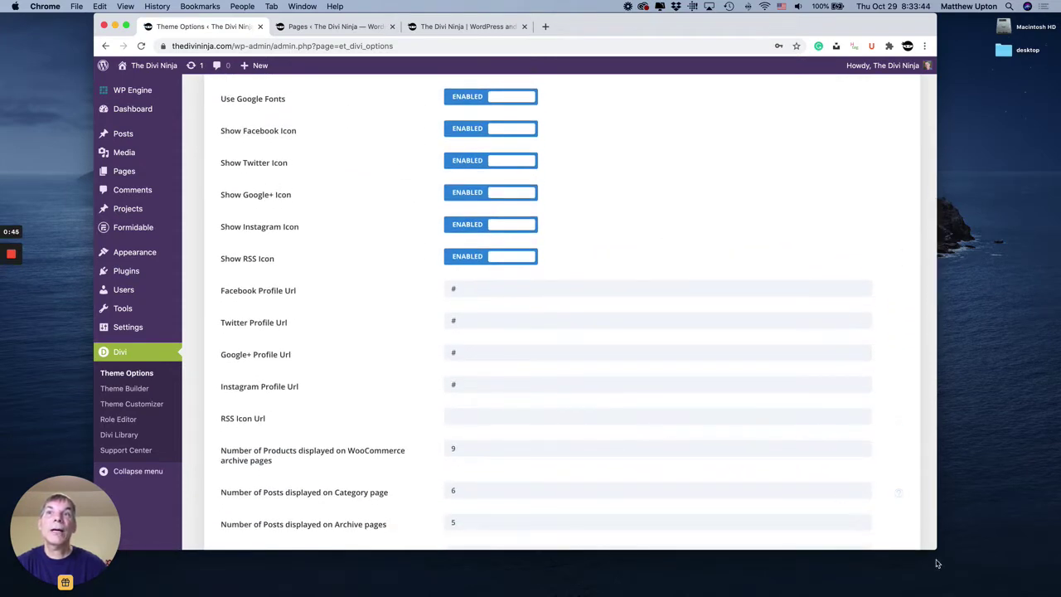
mouse_move(966, 592)
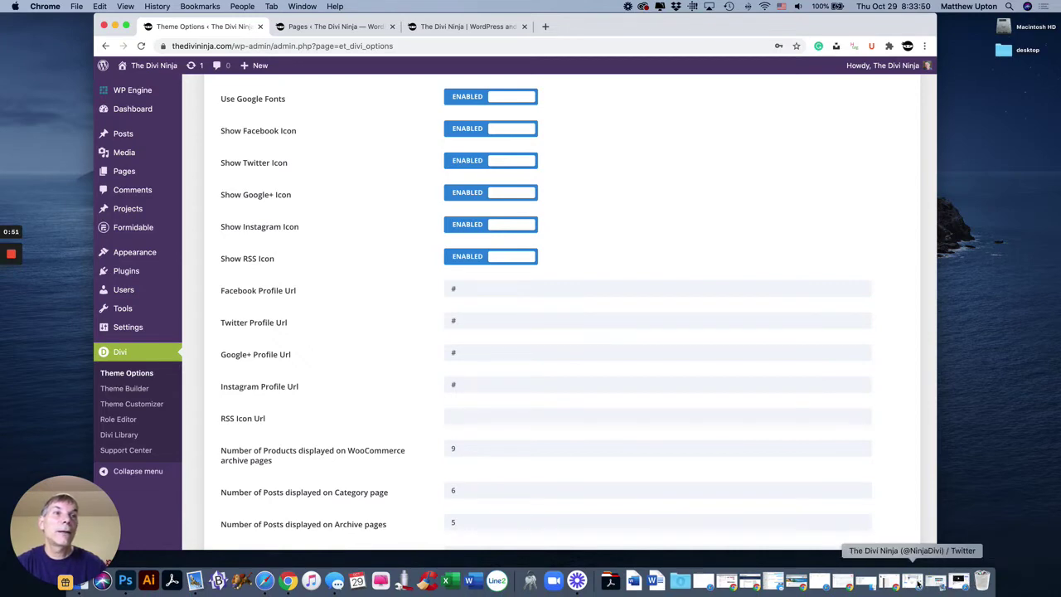
click(917, 584)
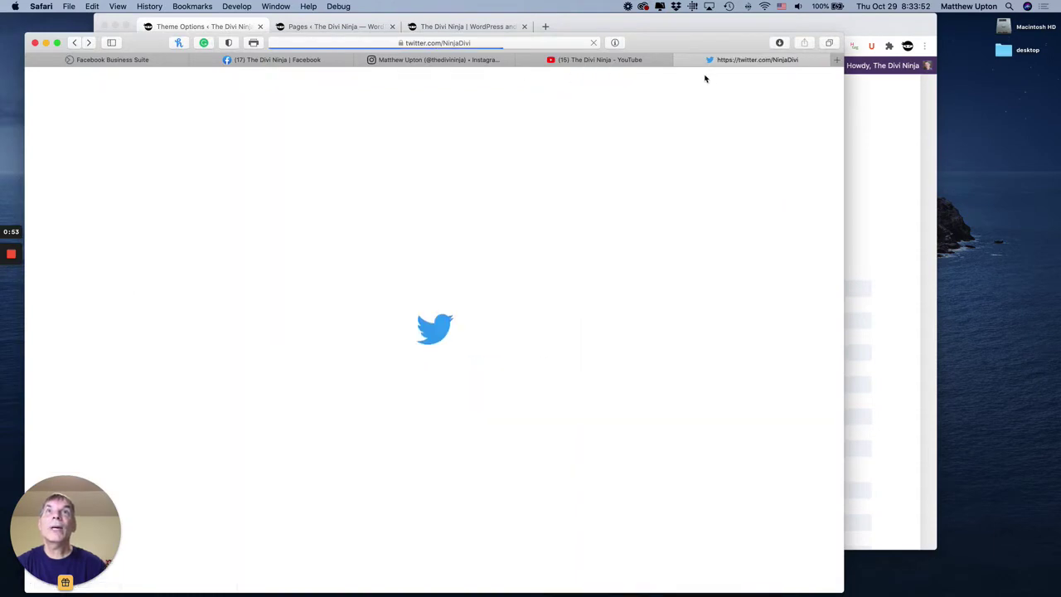
click(535, 44)
key(super+c)
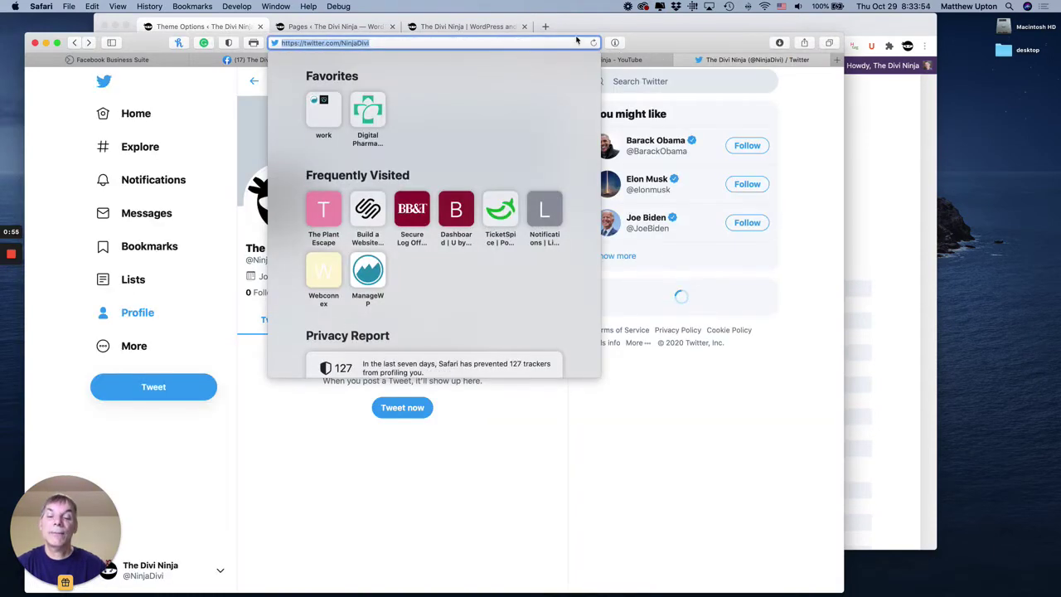
click(641, 22)
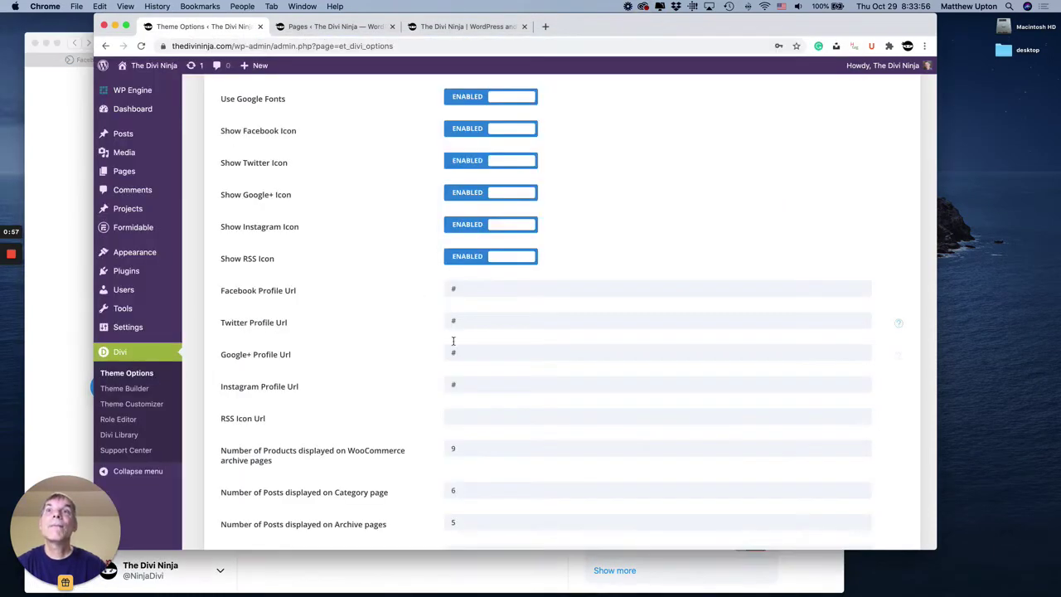
click(482, 319)
key(super+a)
key(super+v)
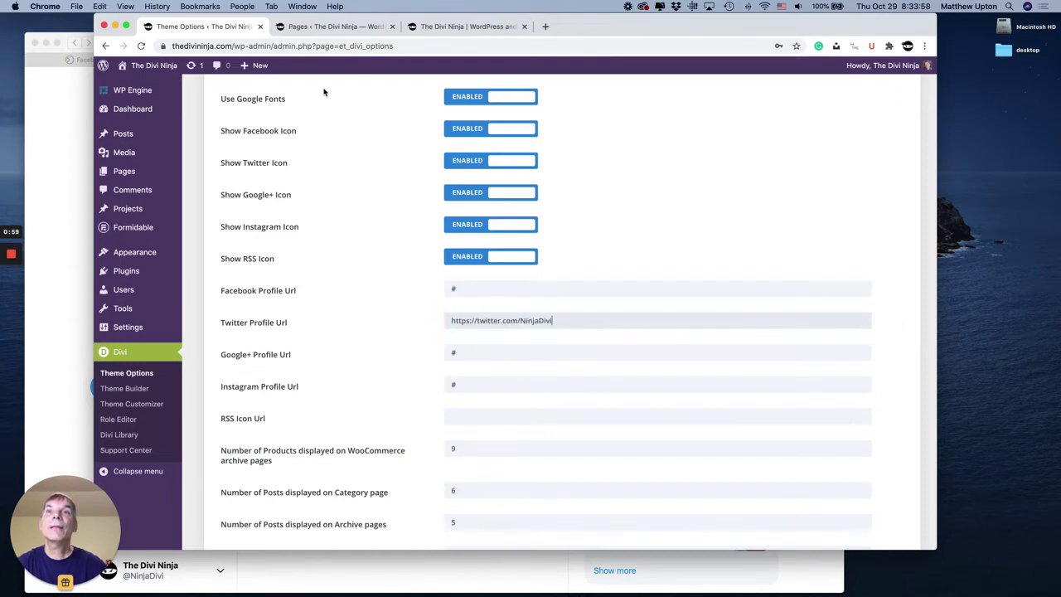
click(43, 123)
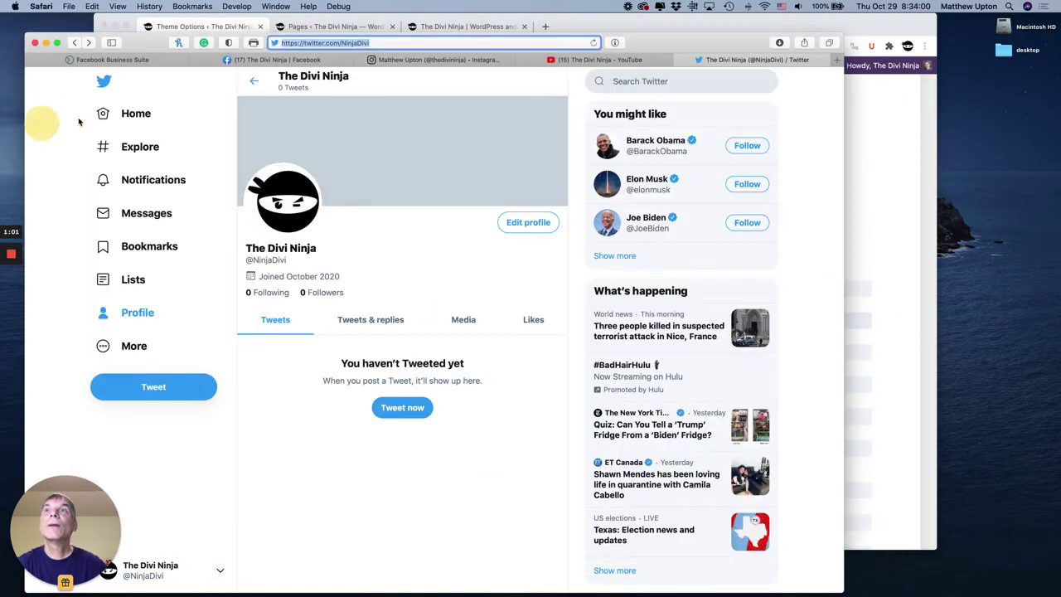
click(461, 59)
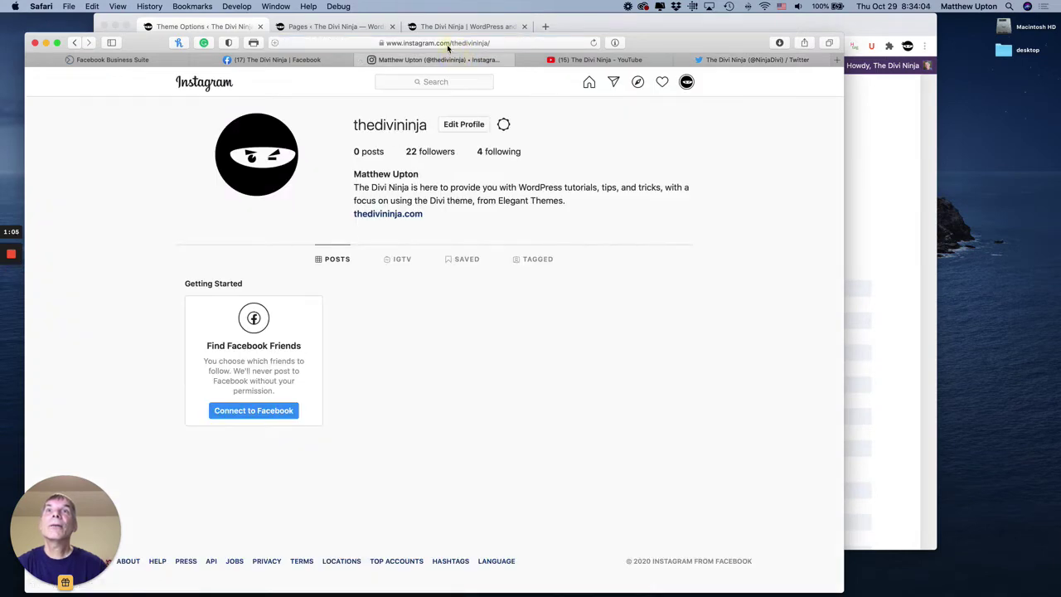
click(447, 44)
key(super+c)
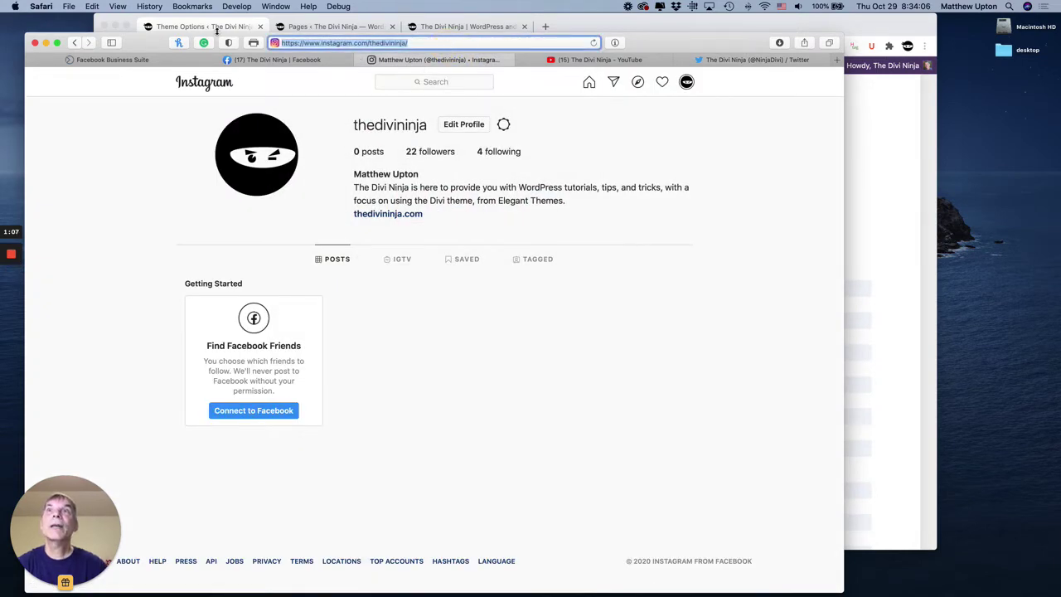
click(209, 28)
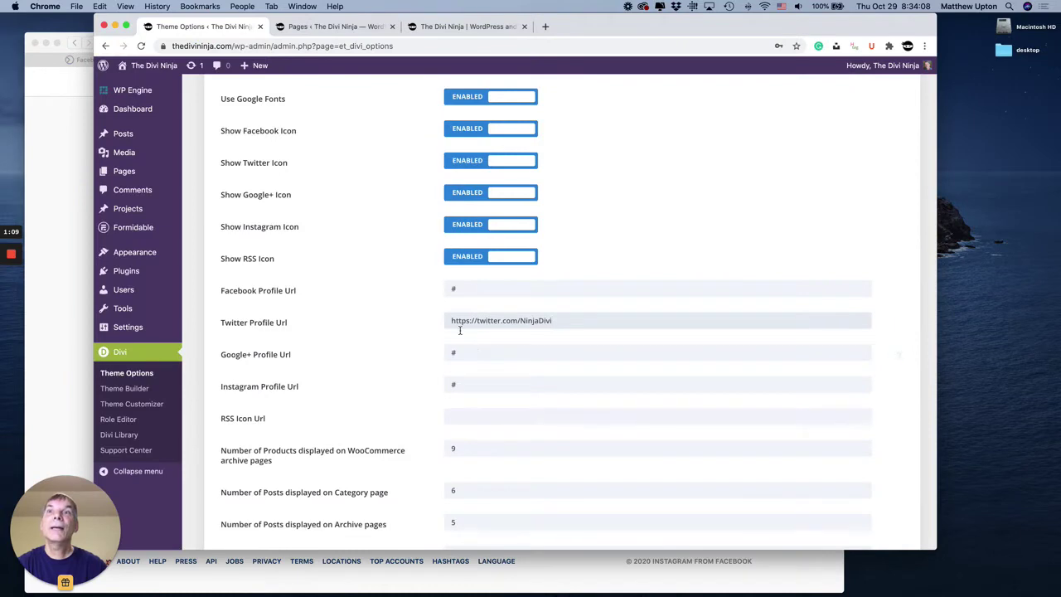
click(450, 384)
key(super+a)
key(super+v)
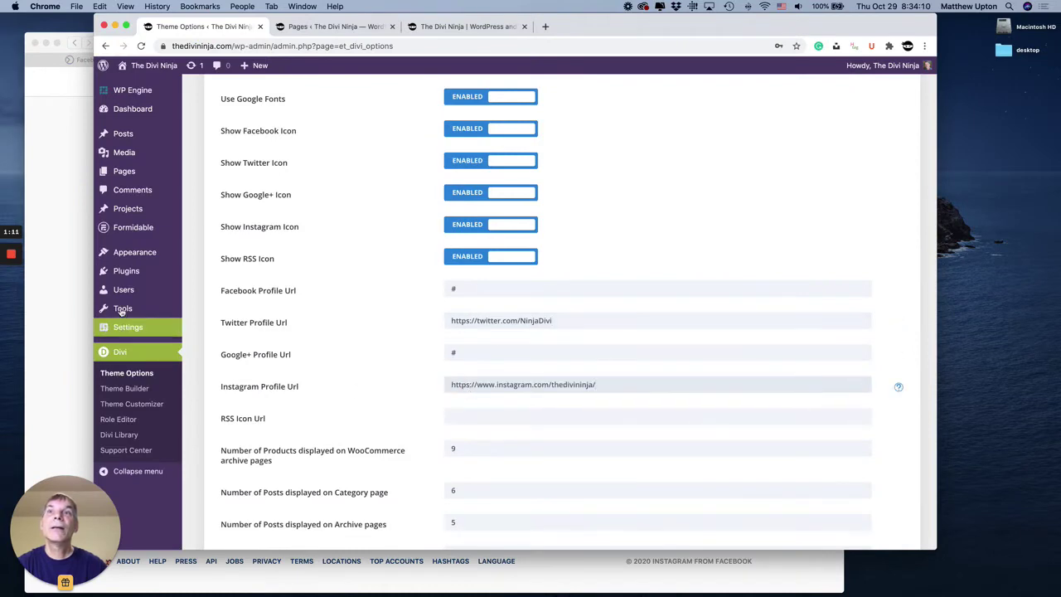
click(46, 280)
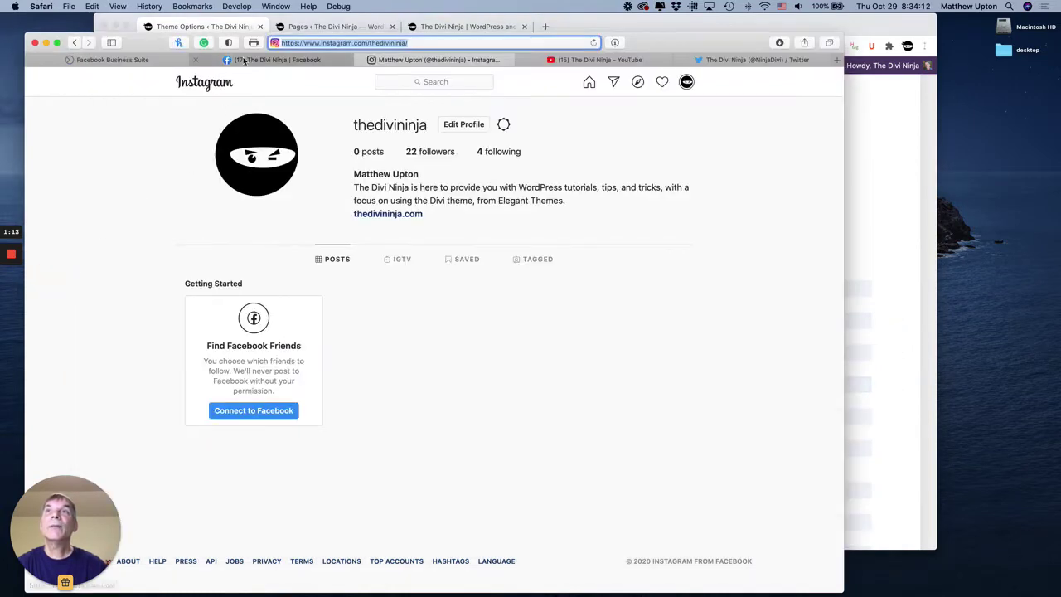
click(274, 60)
click(421, 44)
key(super+c)
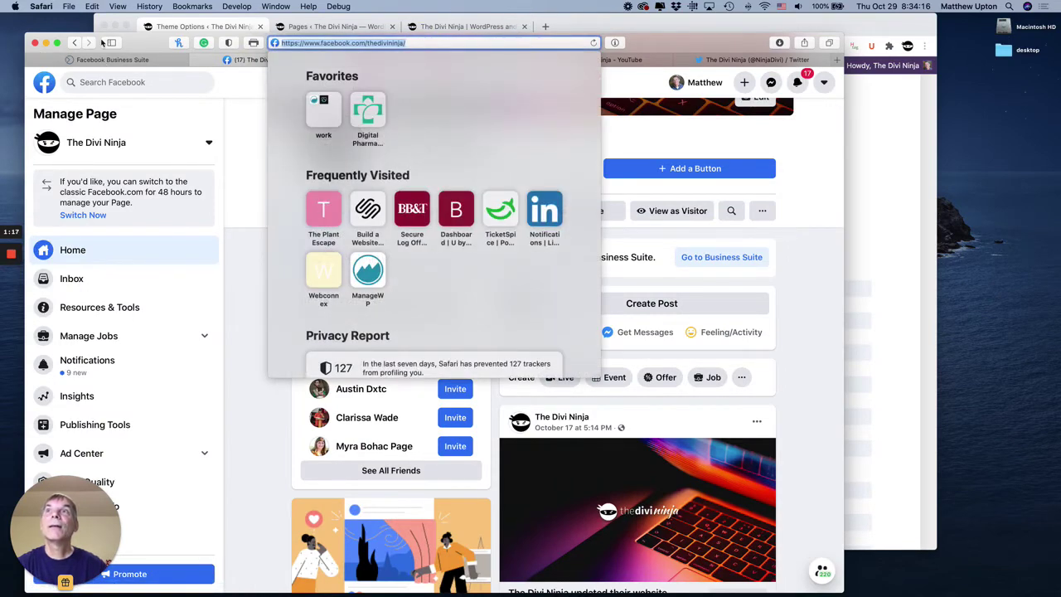
click(203, 26)
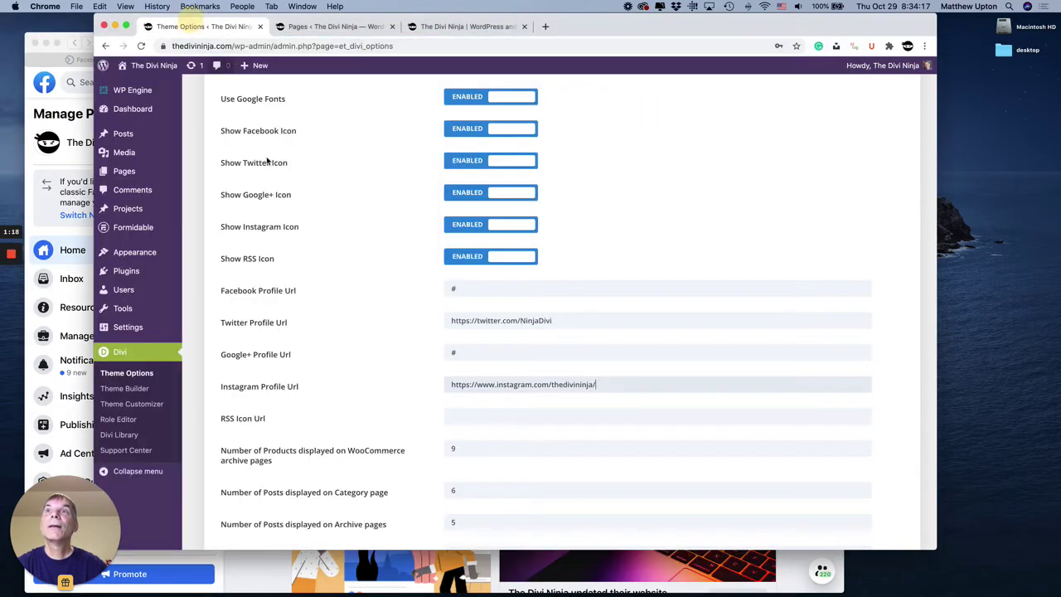
double_click(453, 289)
key(super+v)
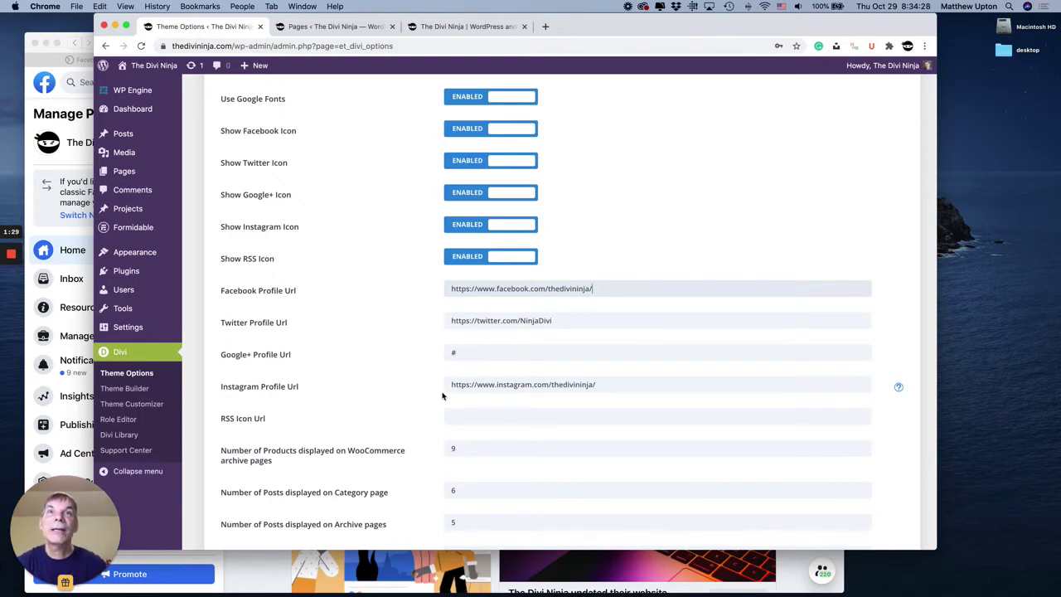
Step: Save the changes made to the Divi Theme Options
scroll(443, 396, down, 2)
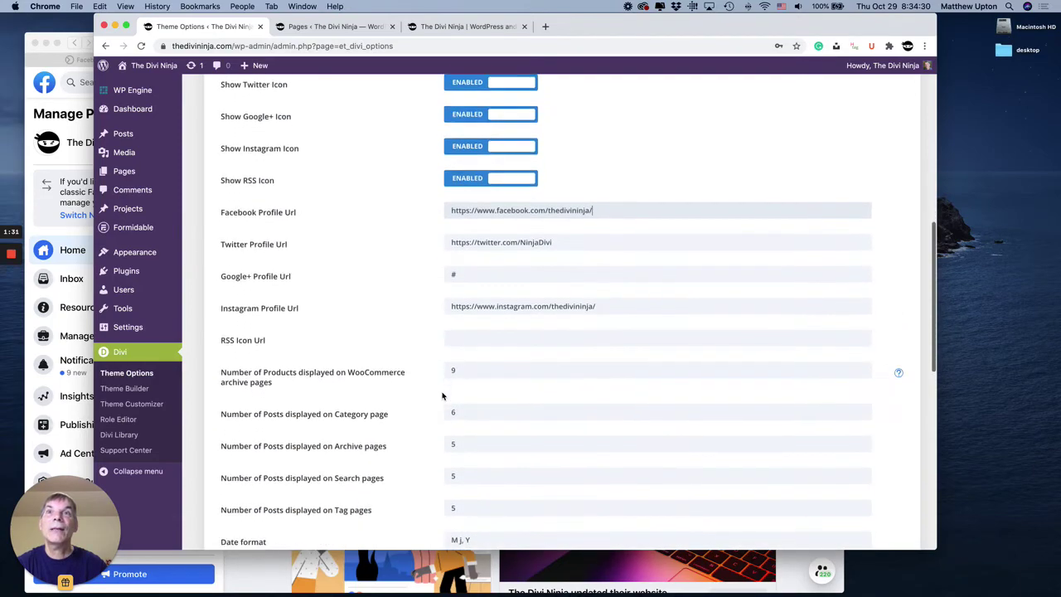
scroll(443, 396, down, 6)
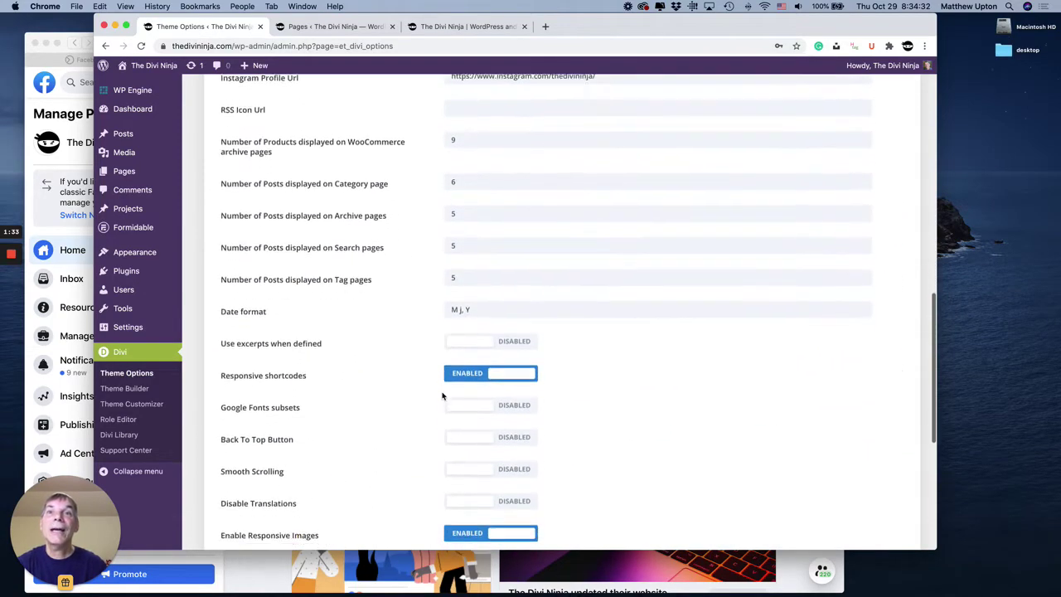
scroll(443, 396, down, 8)
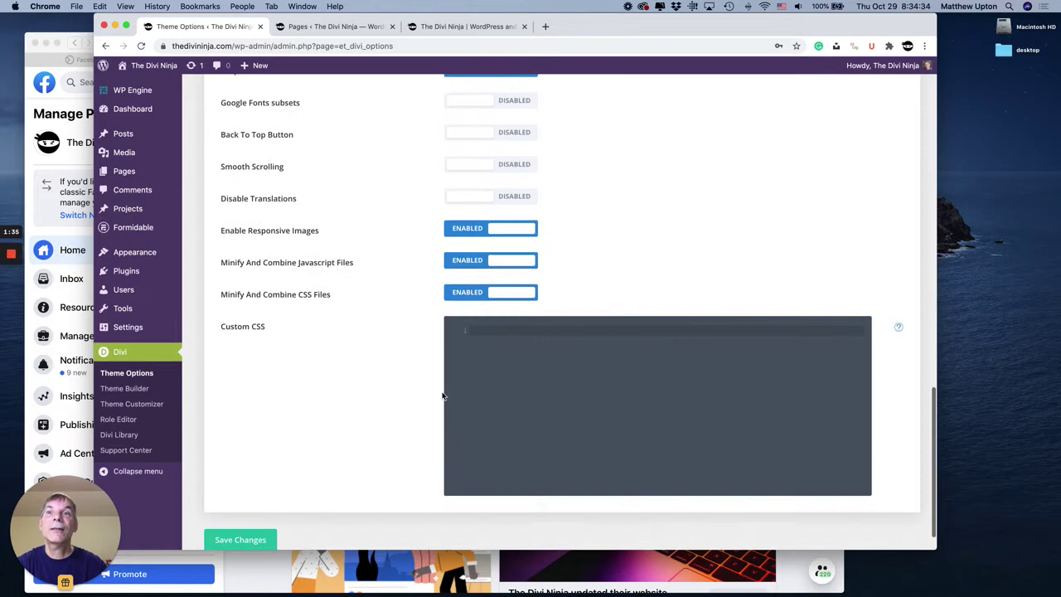
scroll(443, 396, down, 1)
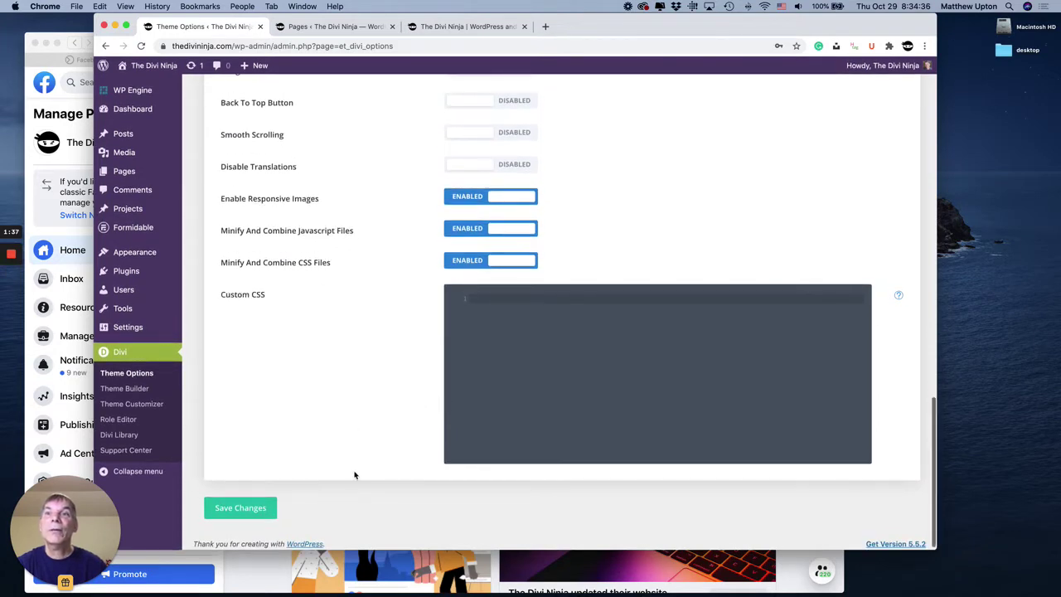
click(257, 503)
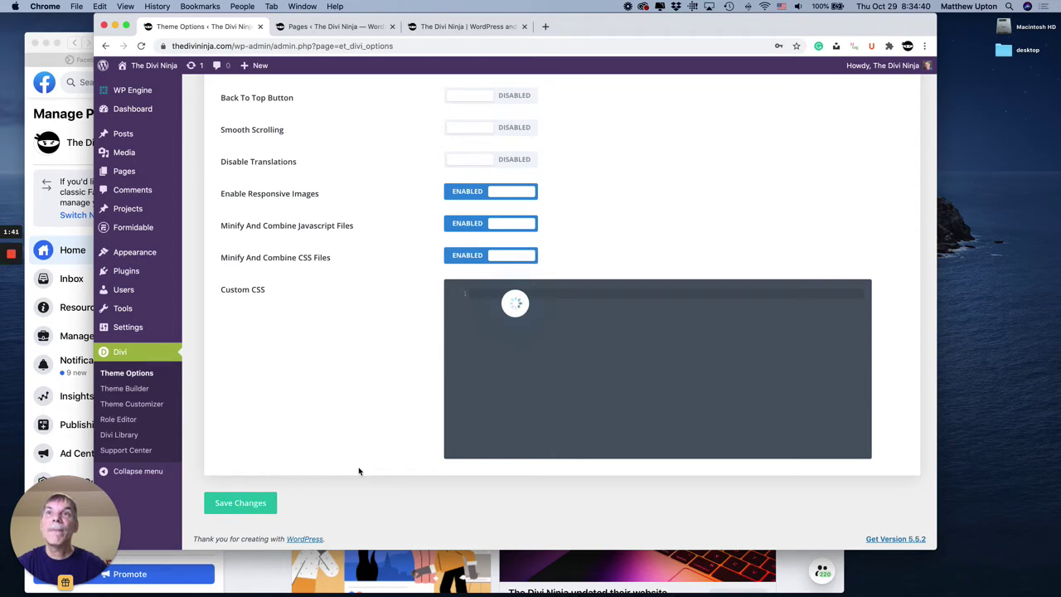
Step: Enable Show Social Icons in the Theme Customizer's Header Elements under Header & Navigation and publish the change
scroll(359, 470, up, 10)
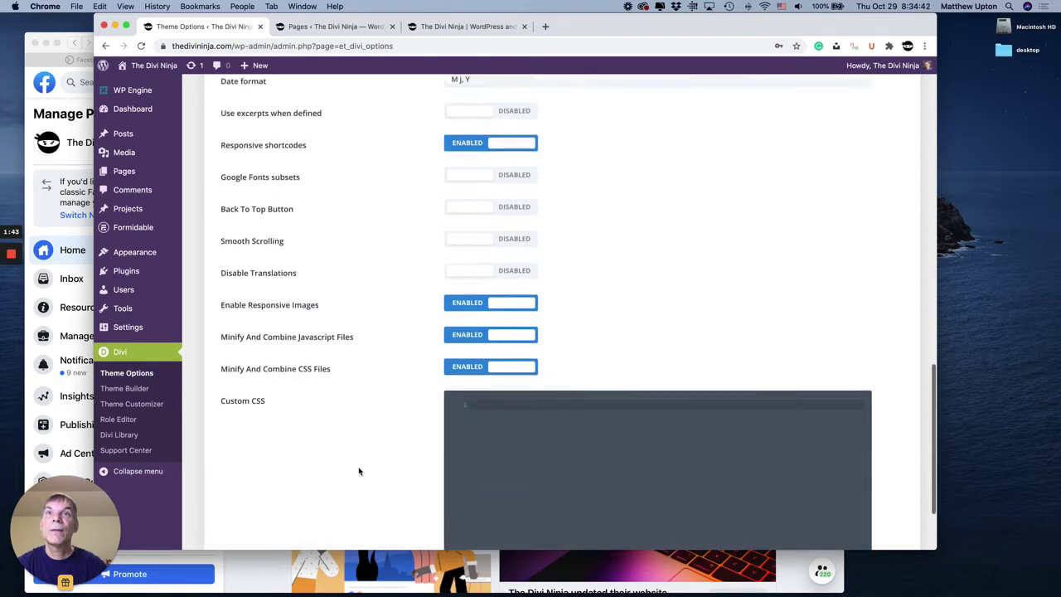
scroll(359, 471, up, 2)
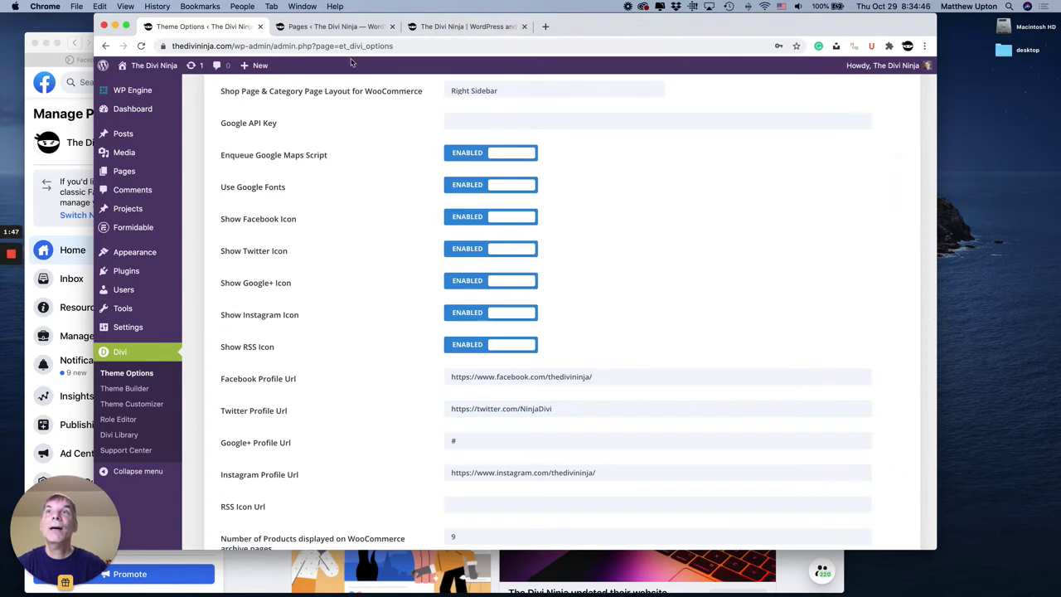
scroll(286, 106, up, 1)
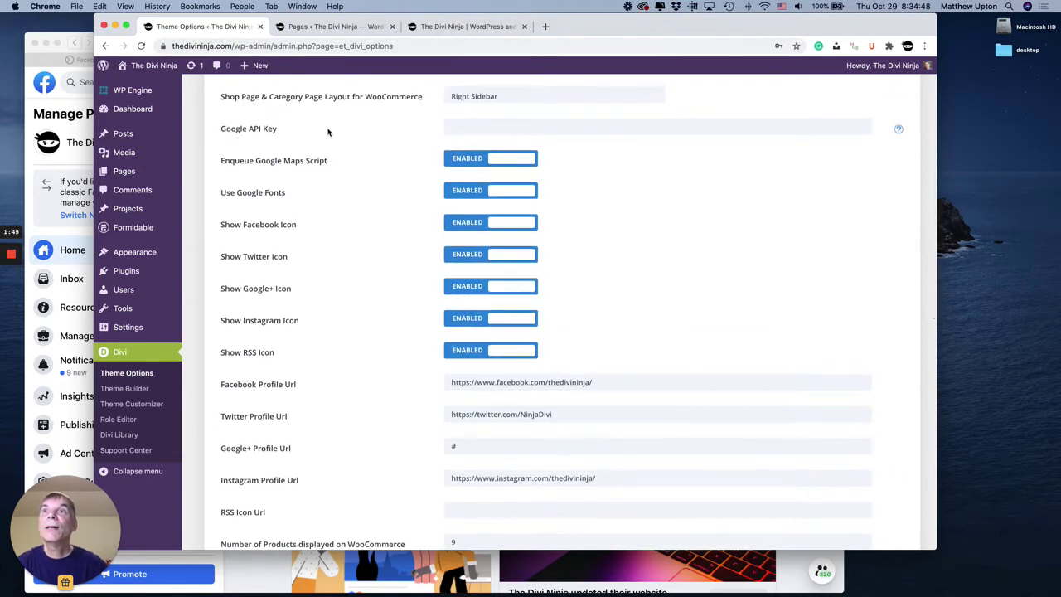
scroll(332, 248, up, 1)
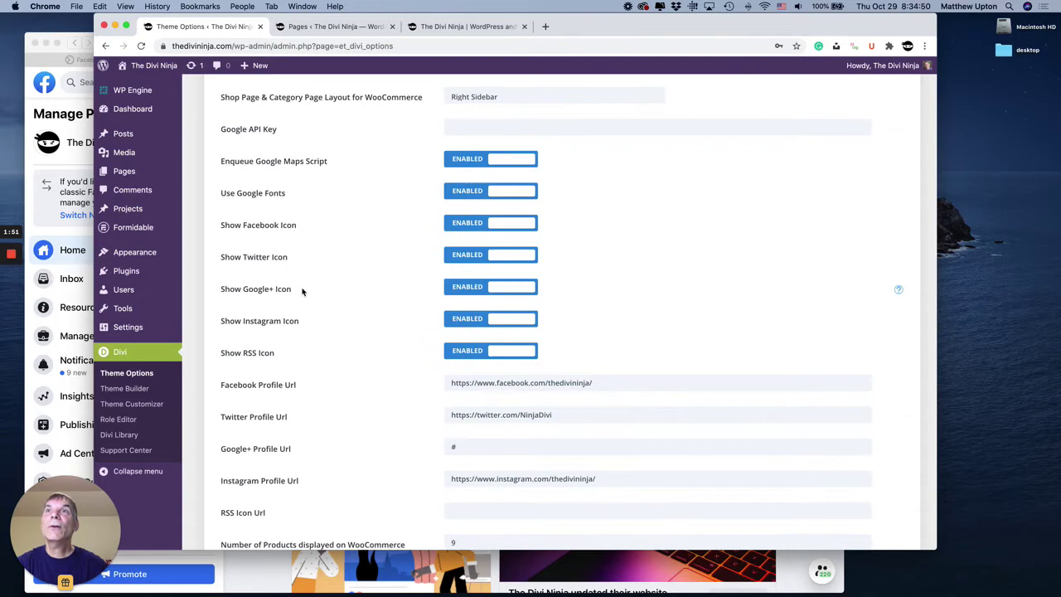
click(158, 404)
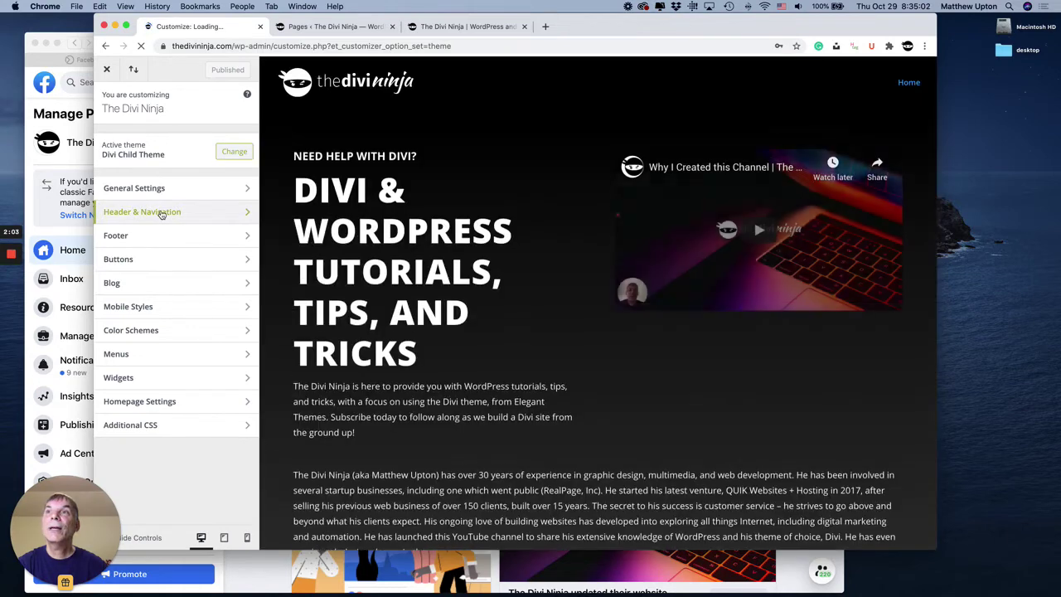
click(162, 214)
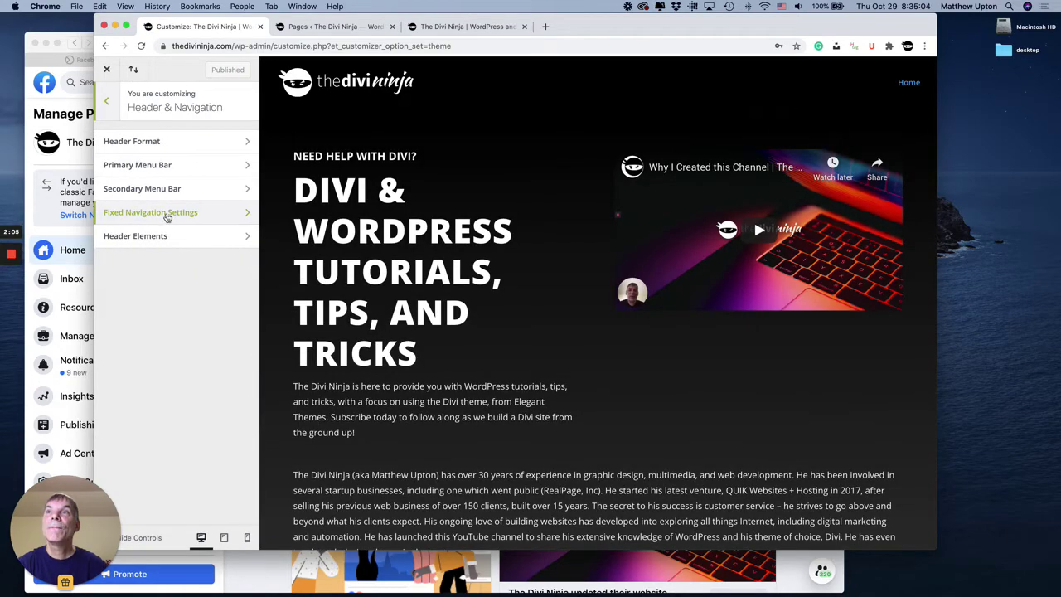
click(162, 237)
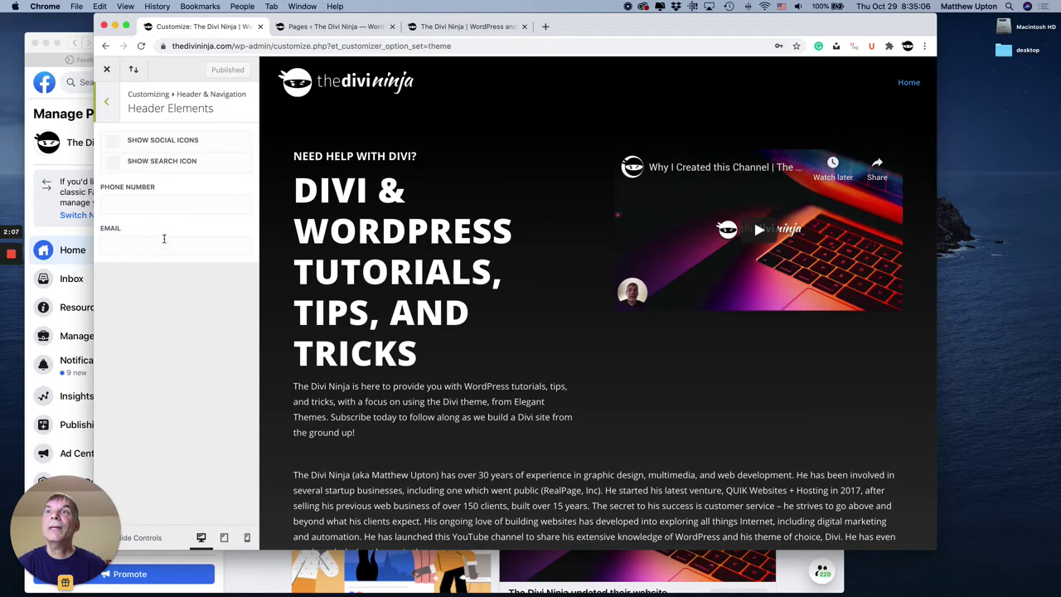
click(115, 142)
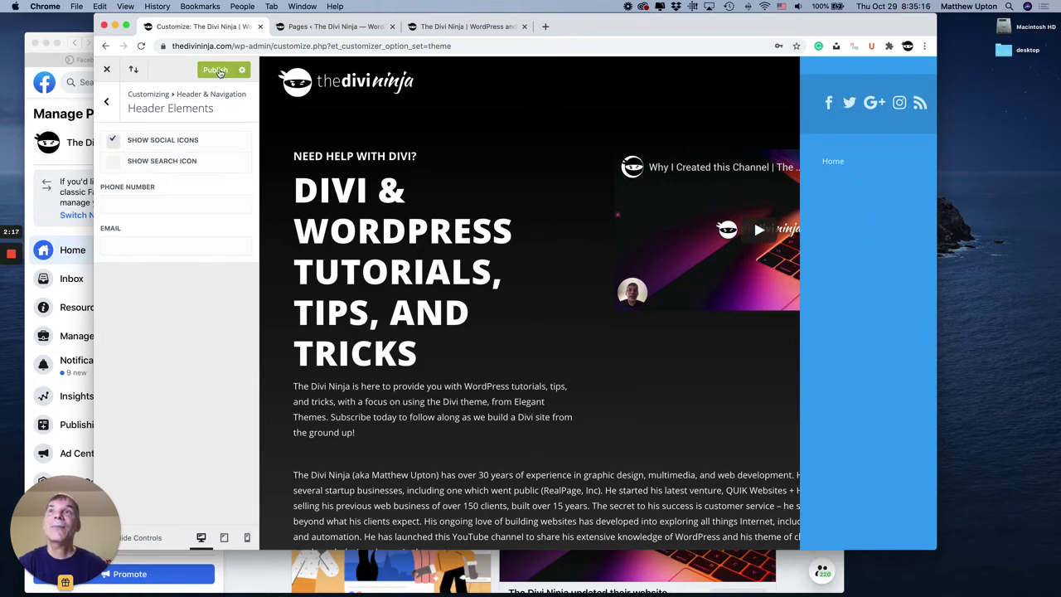
click(218, 71)
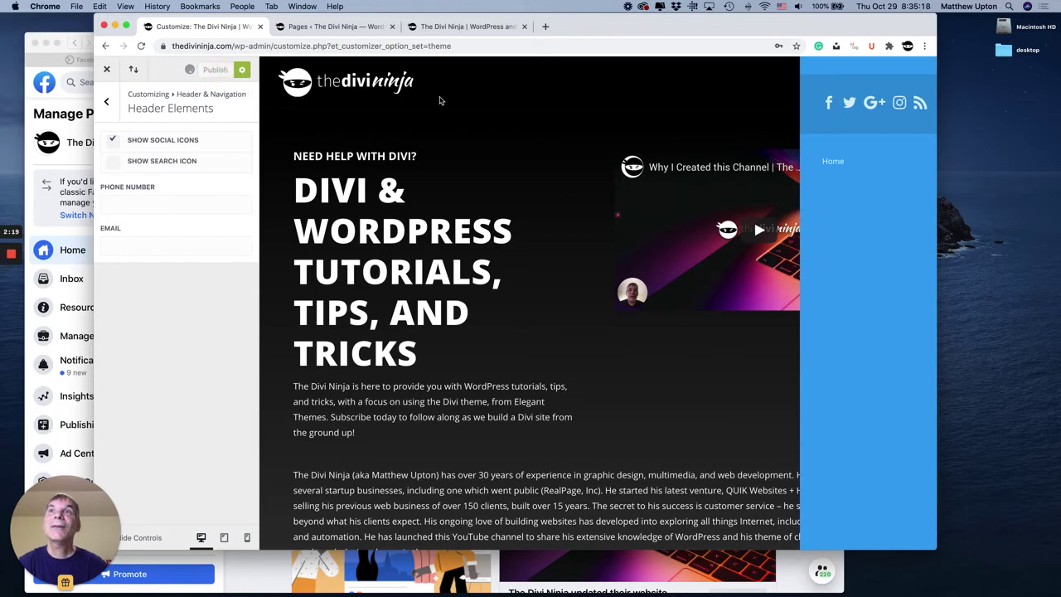
Step: Reload the live homepage and check the social icons in its header against the Theme Customizer's header settings
click(485, 28)
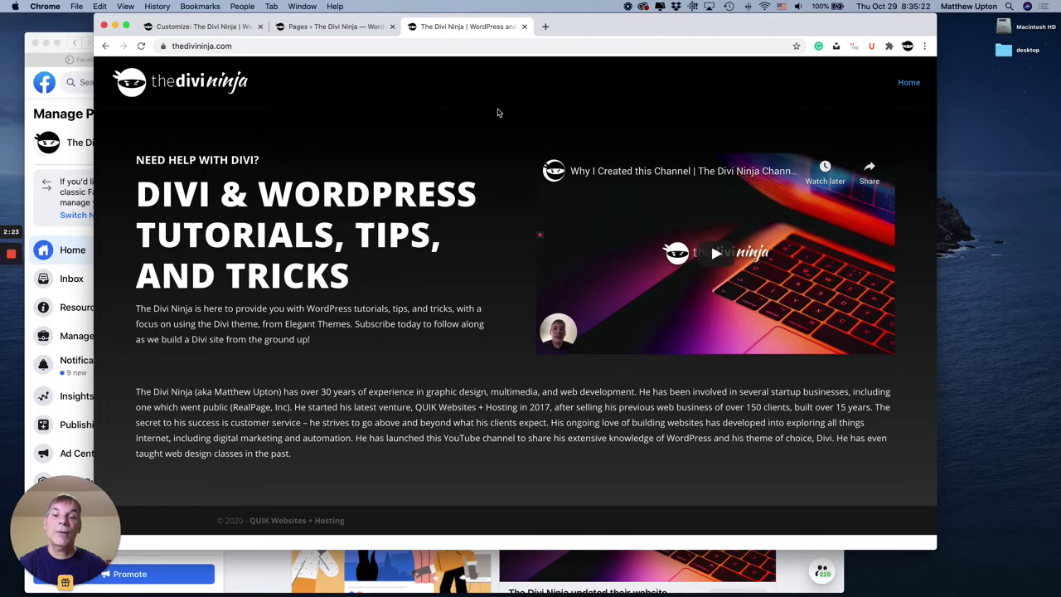
click(141, 47)
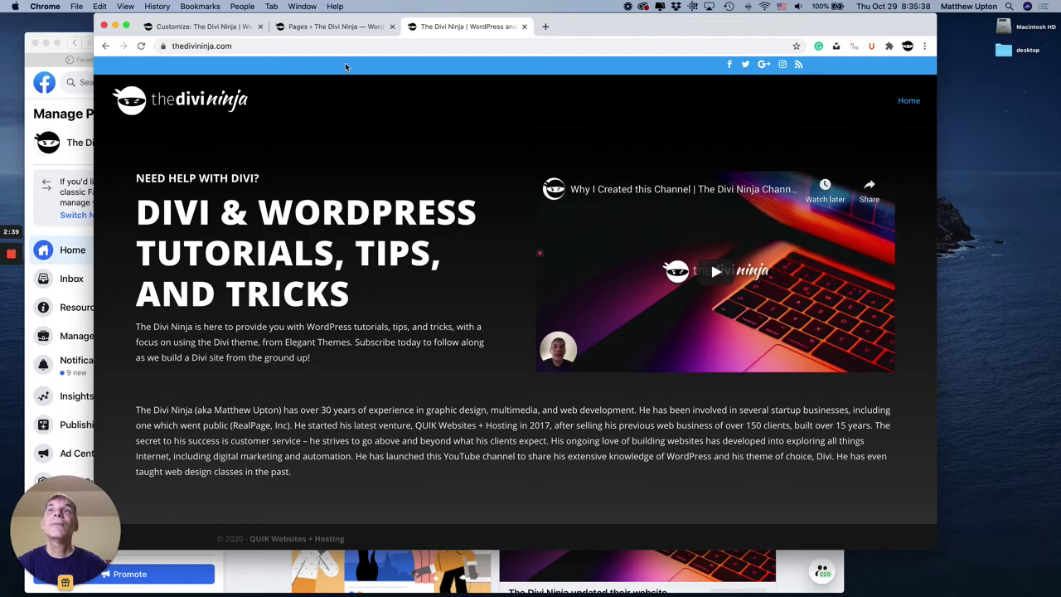
click(208, 30)
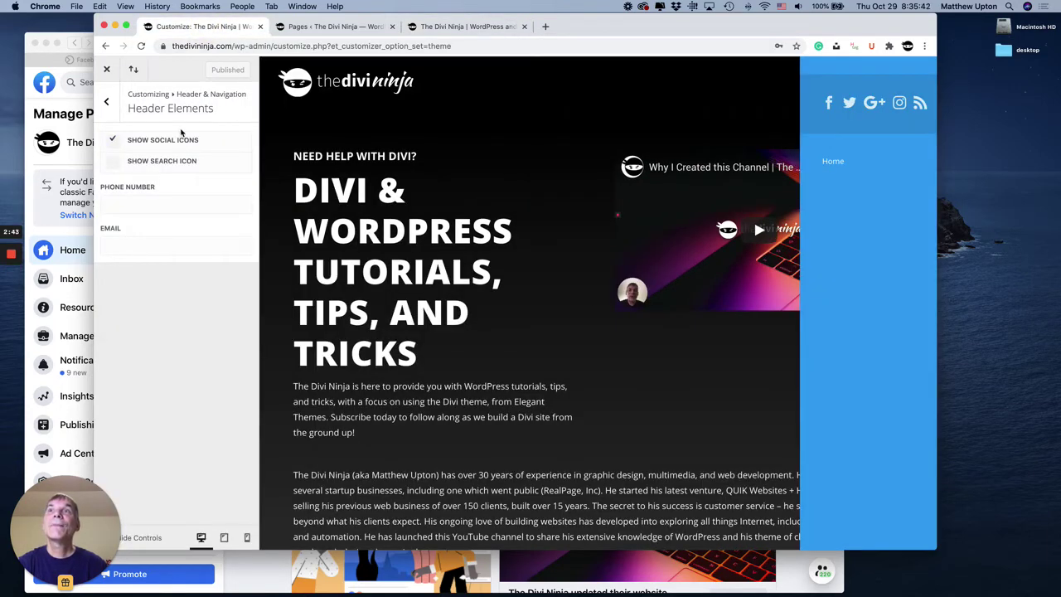
click(456, 30)
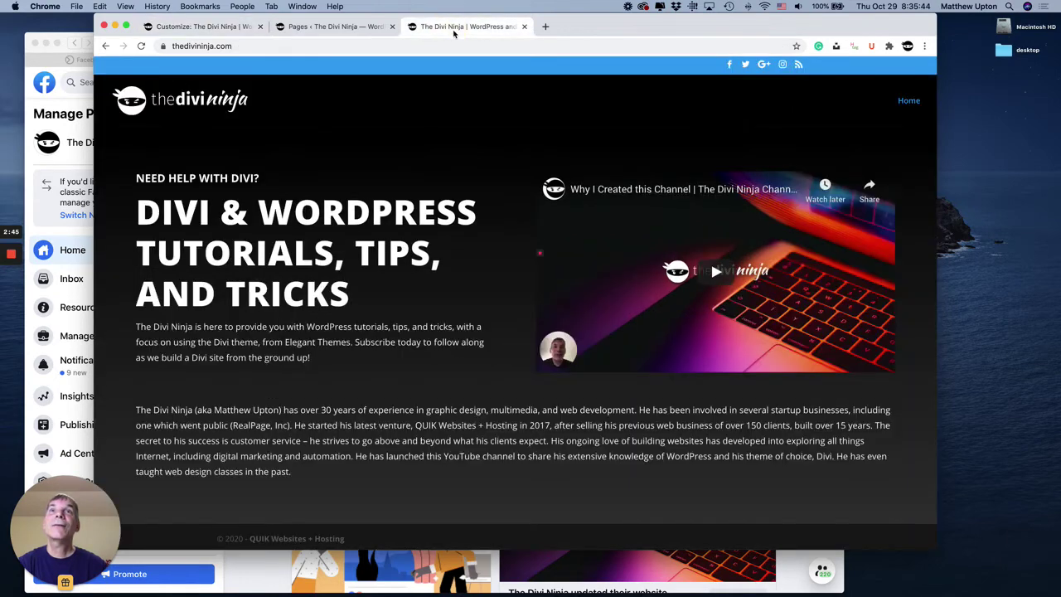
Step: Publish a black (#000000) background color for the Secondary Menu Bar in the Theme Customizer and check it on the live site
click(211, 28)
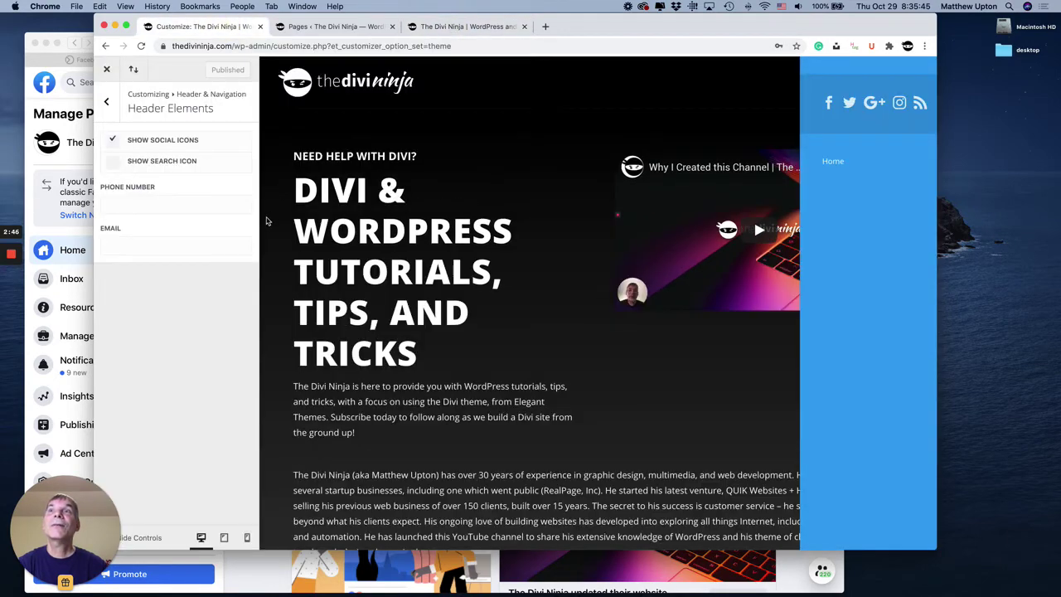
click(106, 104)
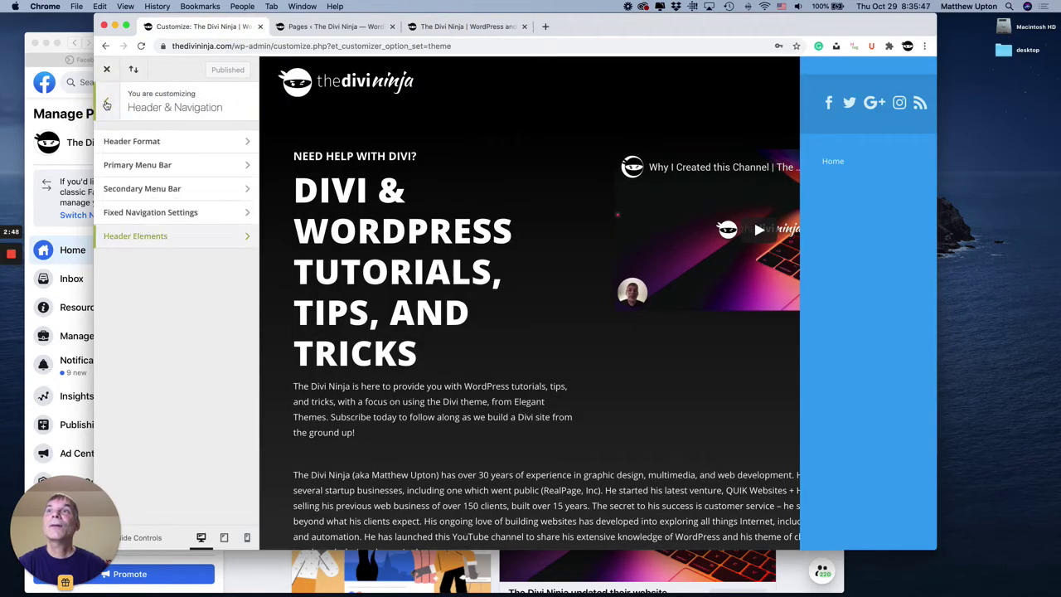
click(152, 190)
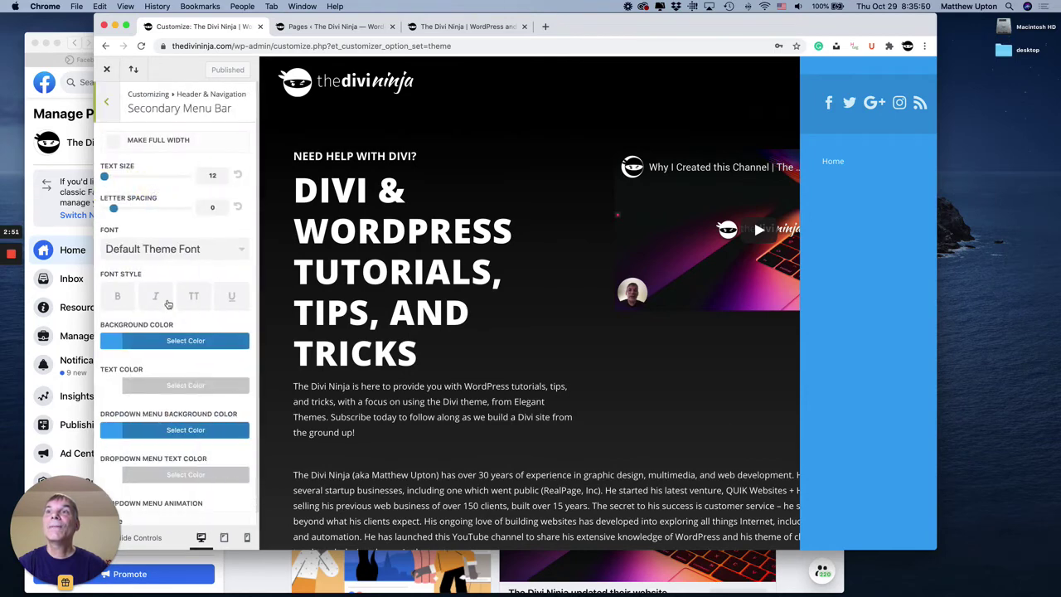
click(107, 343)
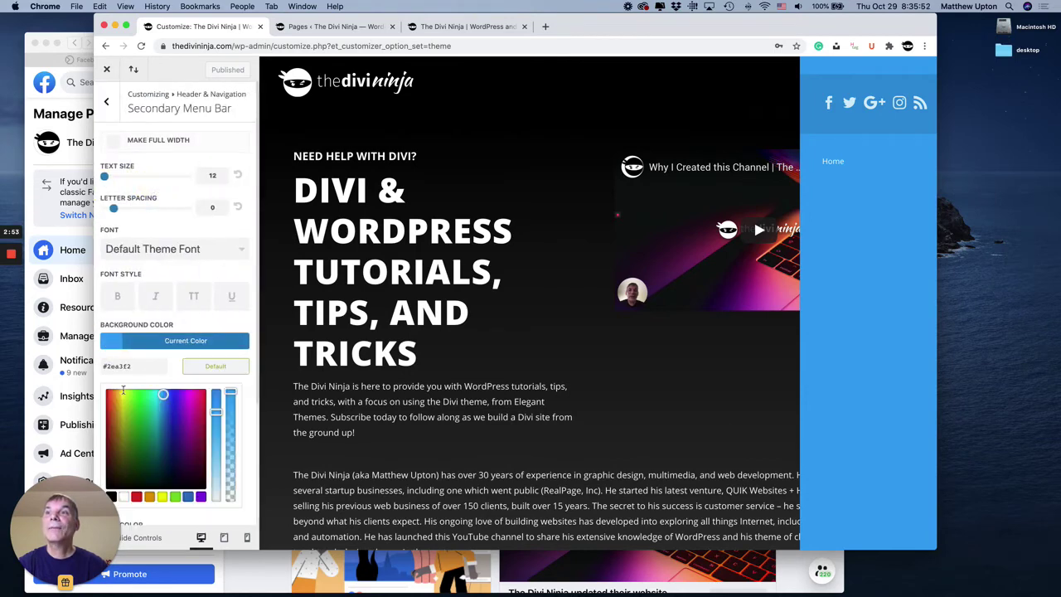
scroll(113, 439, down, 2)
click(111, 430)
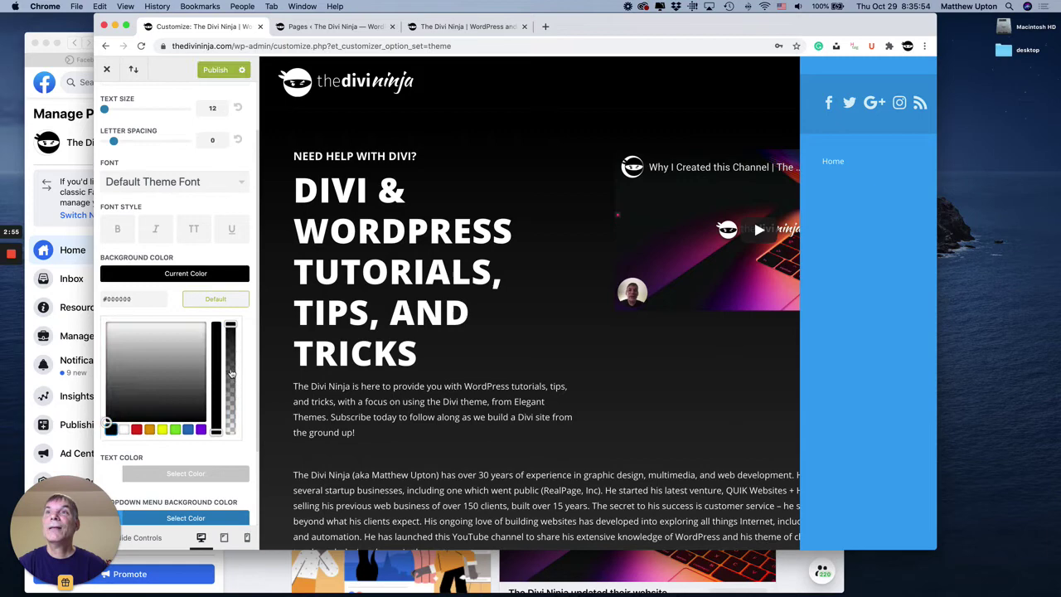
click(212, 71)
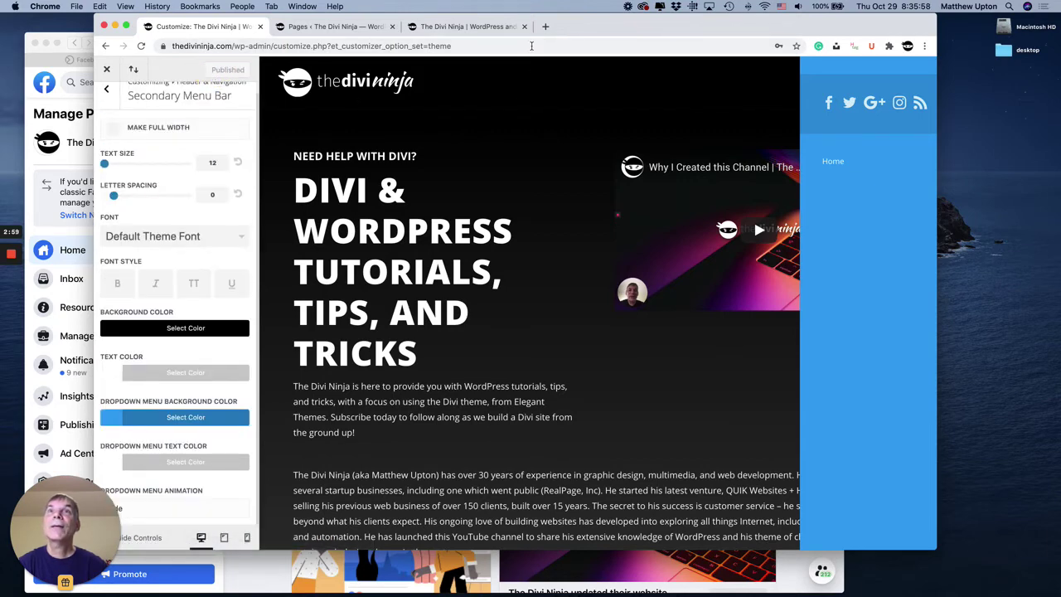
click(468, 27)
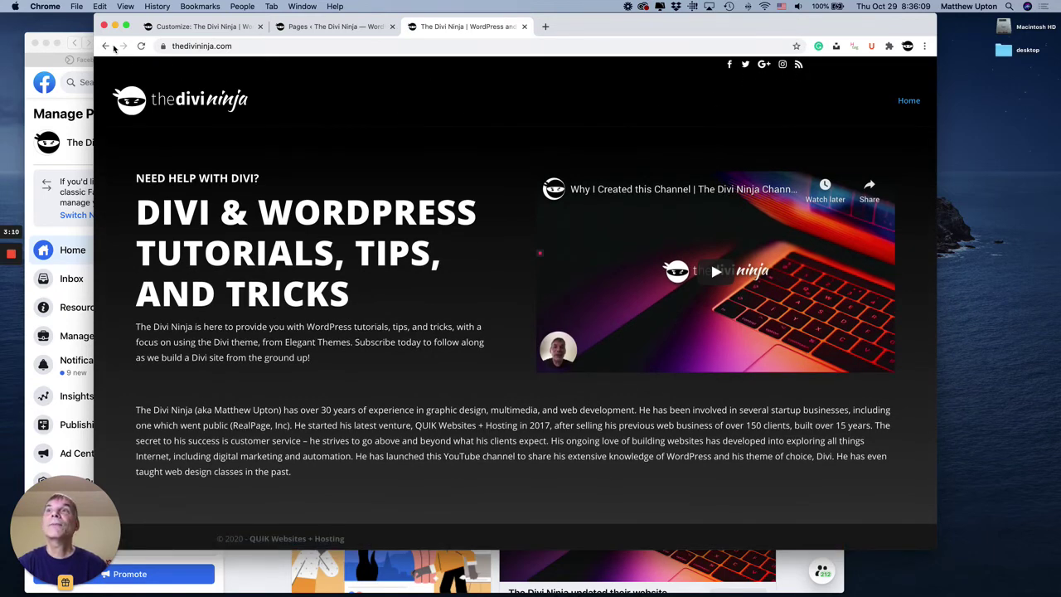
Step: Close the Theme Customizer to return to Divi Theme Options and minimize the Safari window
click(187, 28)
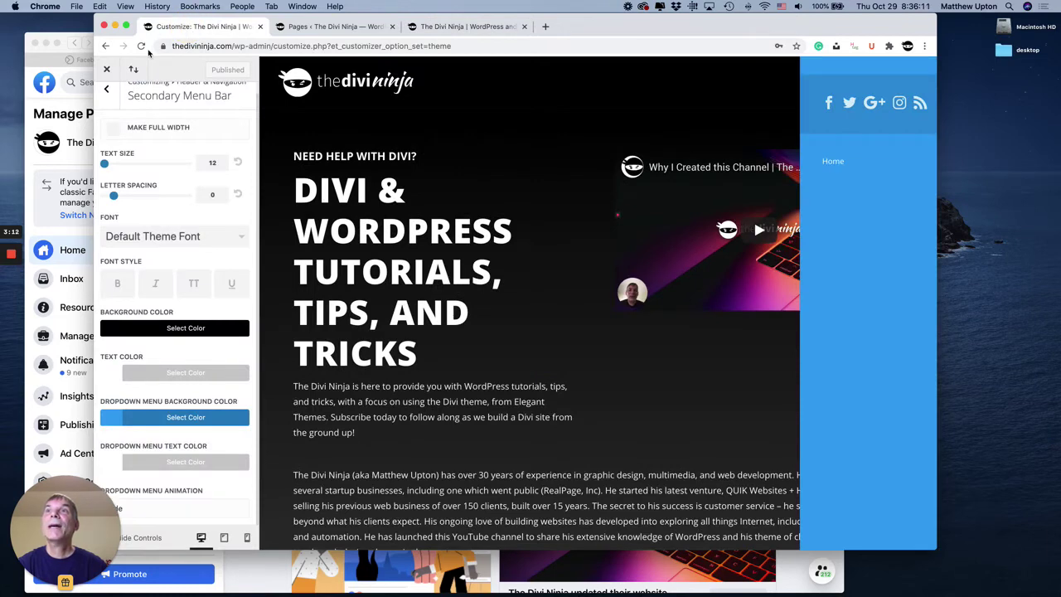
click(107, 72)
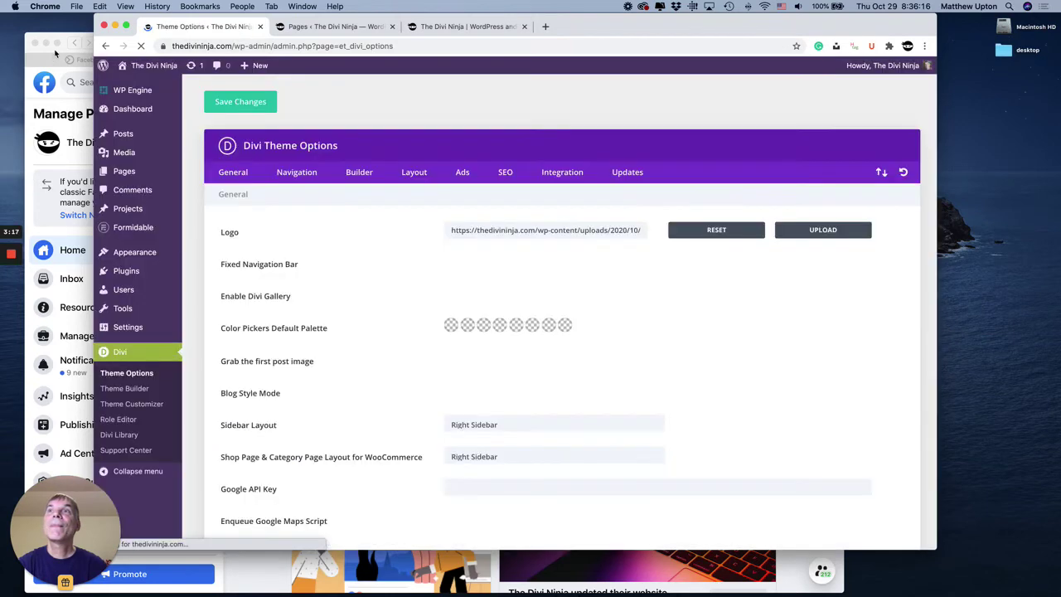
click(45, 44)
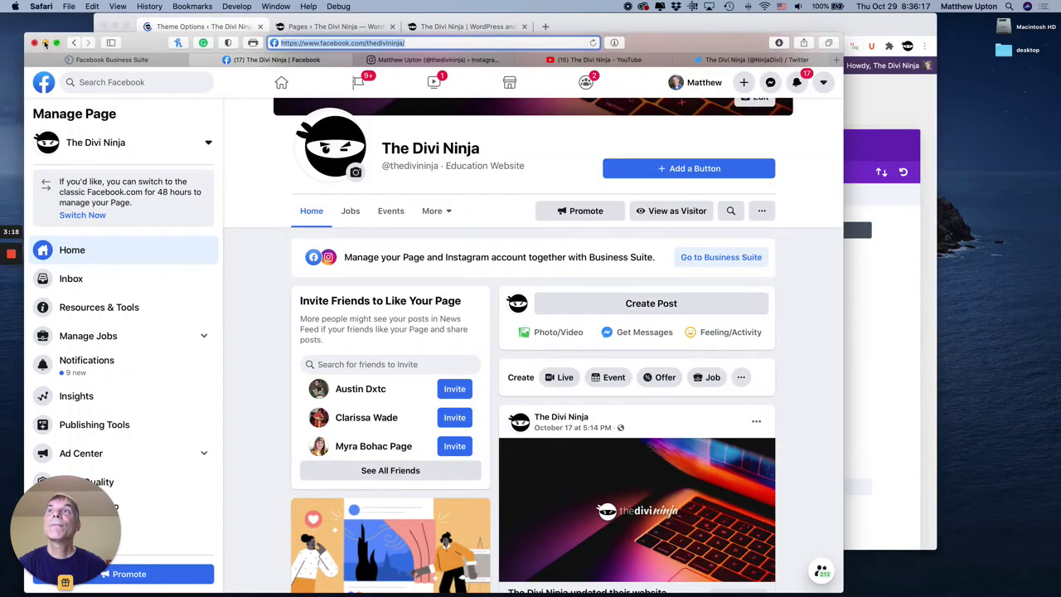
click(45, 43)
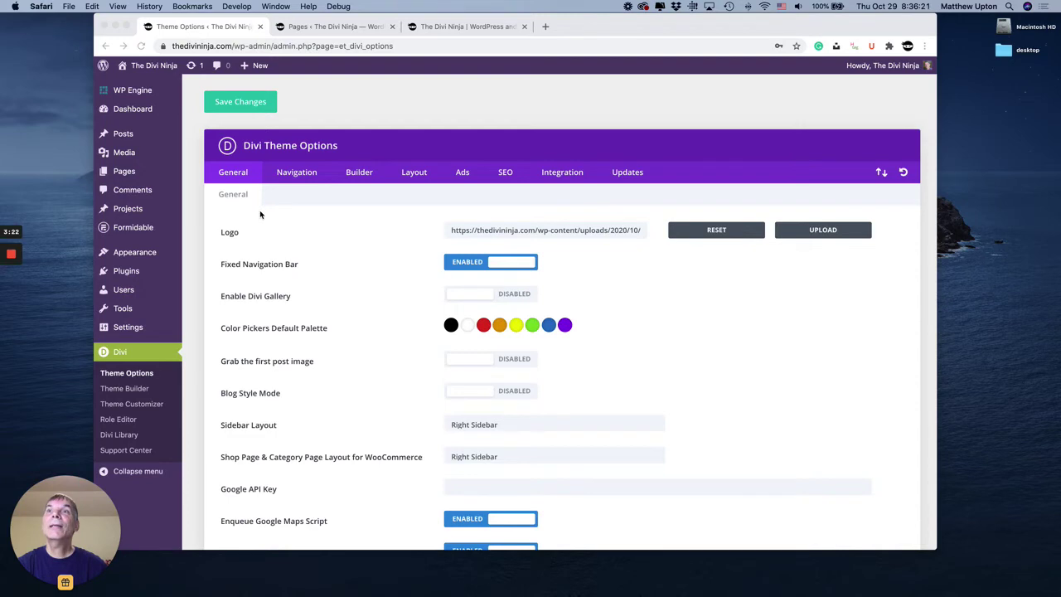
Step: Clear the Google+ Profile Url in the Divi Theme Options, leaving the RSS Icon Url empty
scroll(260, 210, down, 15)
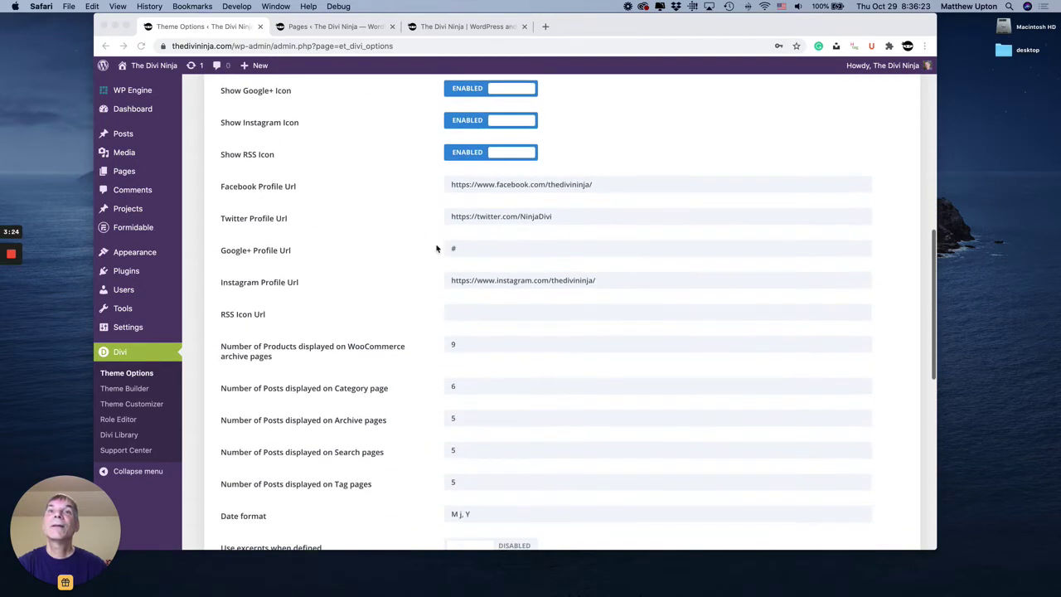
click(466, 250)
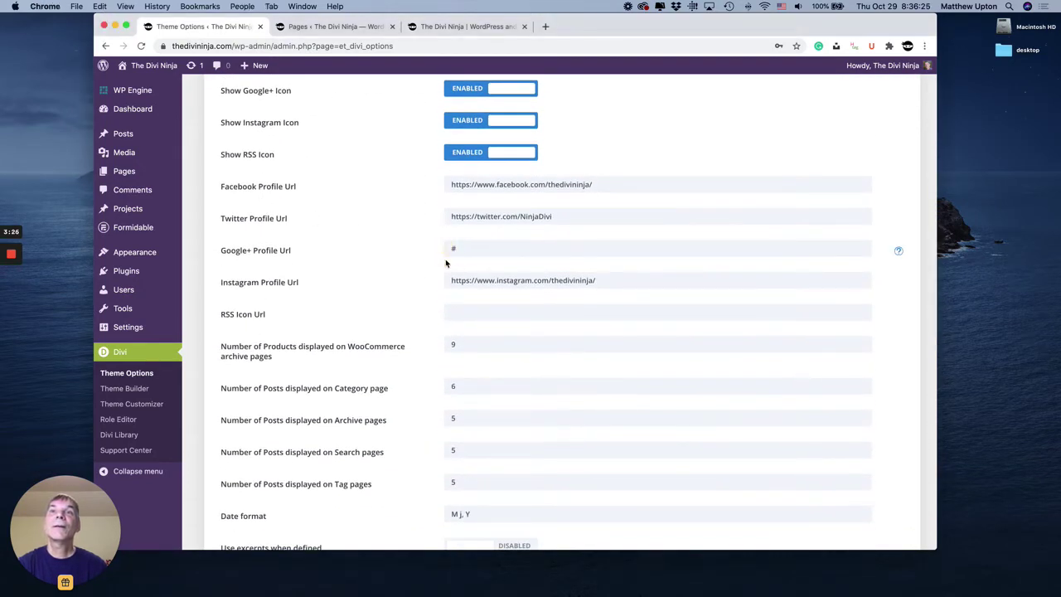
double_click(467, 249)
key(BackSpace)
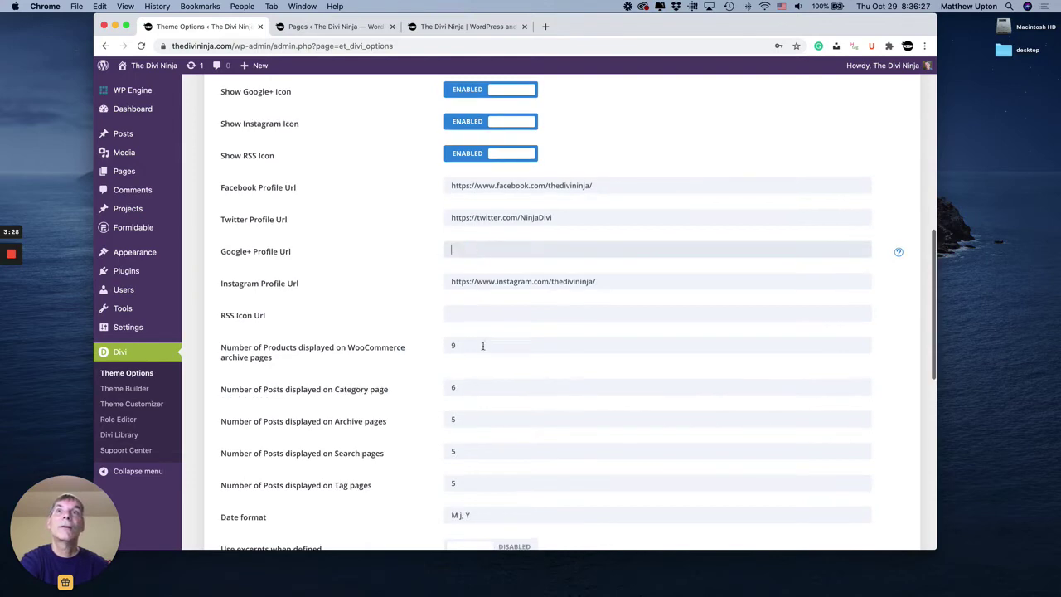
click(476, 314)
scroll(398, 316, down, 5)
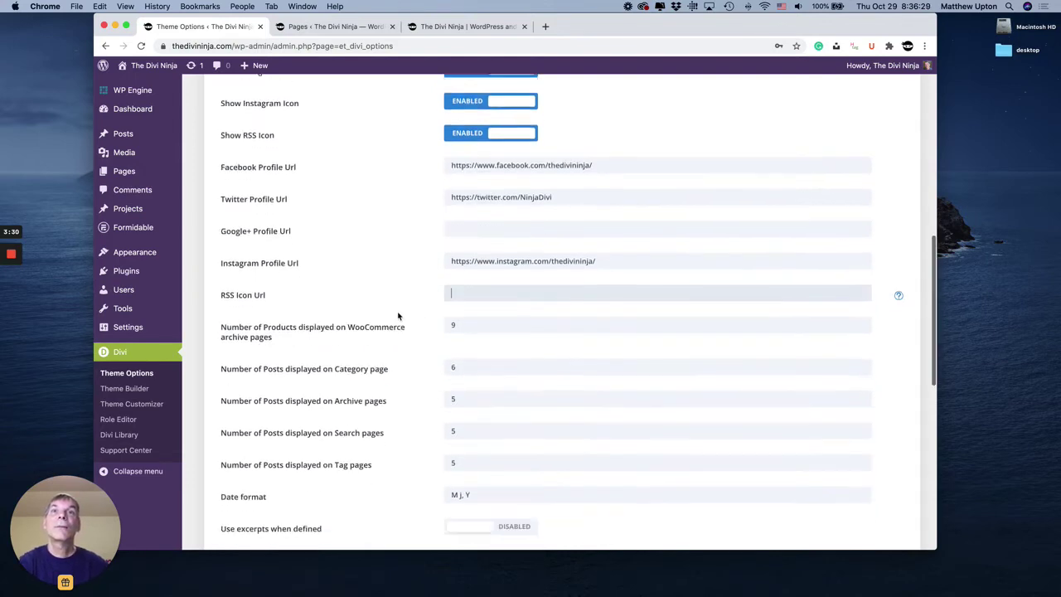
scroll(398, 316, down, 5)
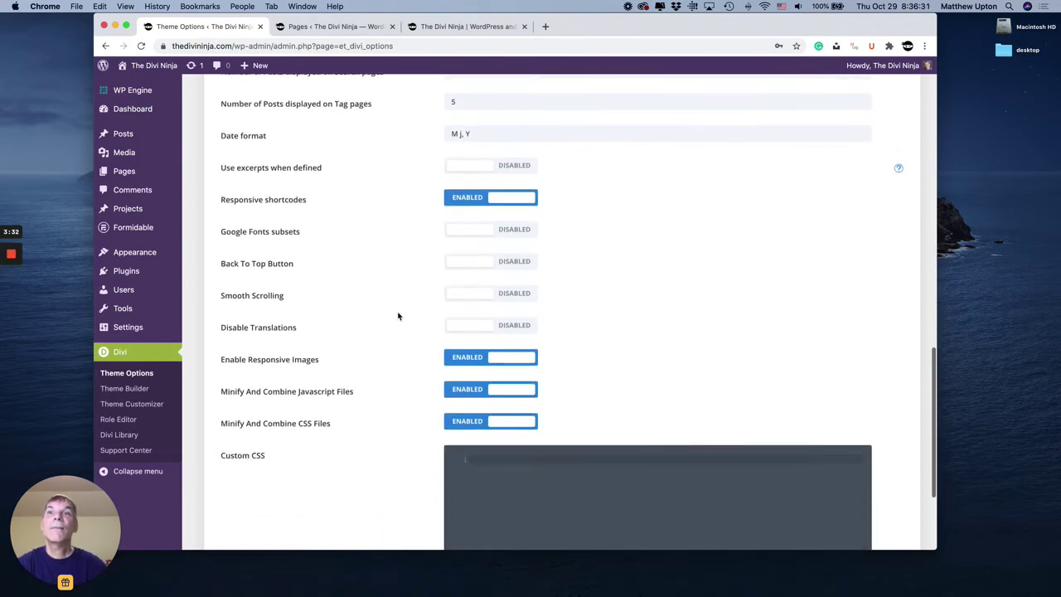
Step: Disable Show Google+ Icon and Show RSS Icon in the Divi Theme Options and save the changes
scroll(397, 319, up, 15)
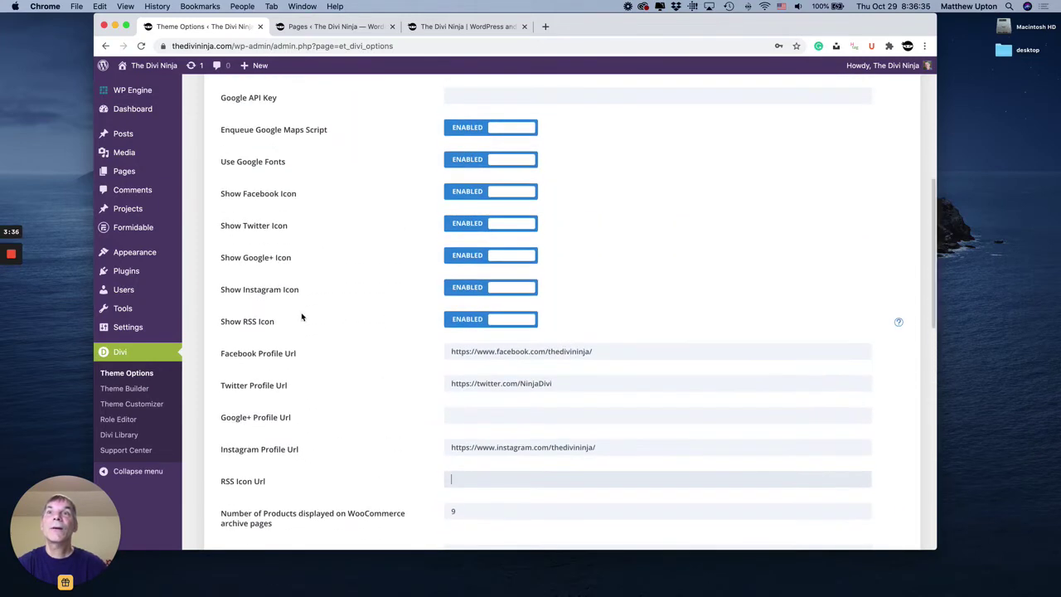
click(462, 258)
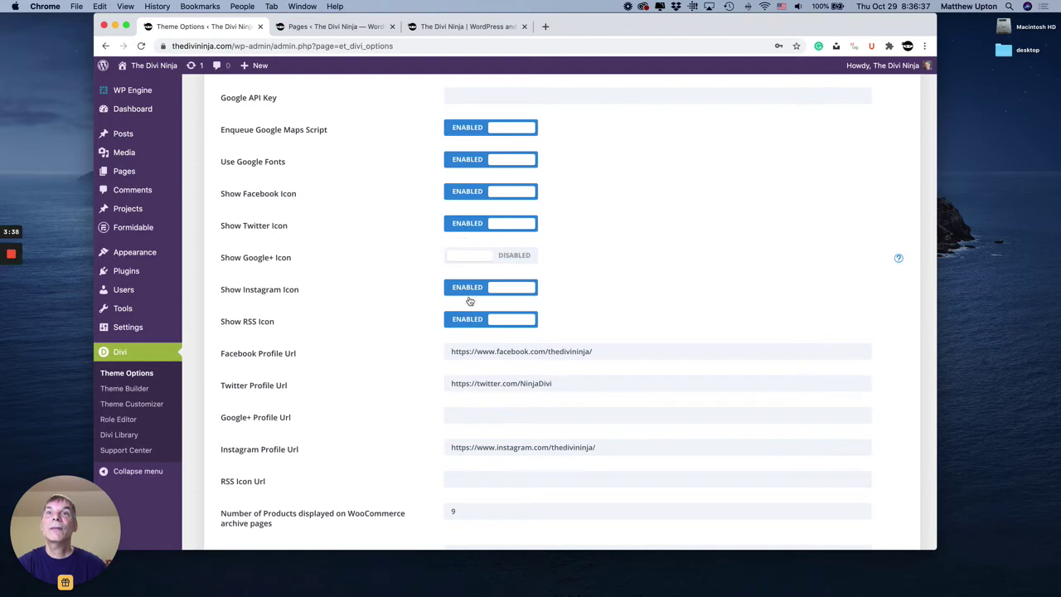
click(468, 322)
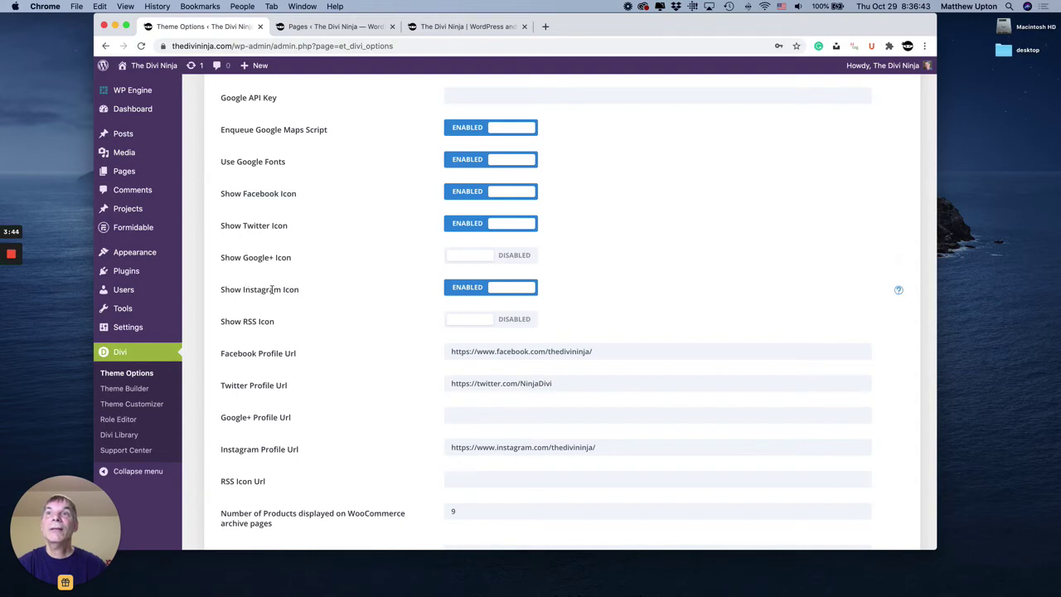
scroll(423, 299, down, 15)
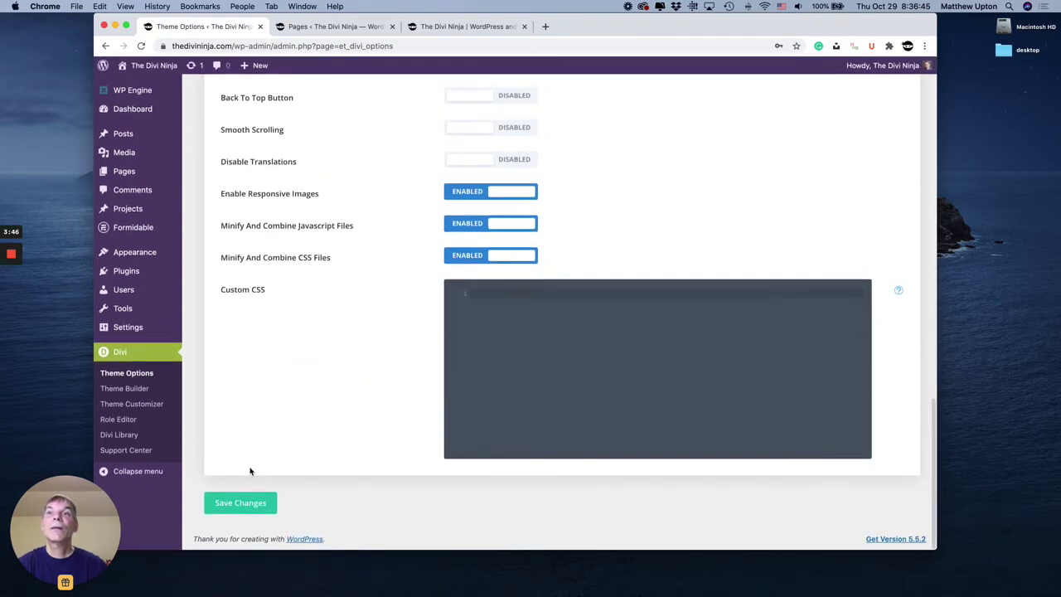
click(246, 506)
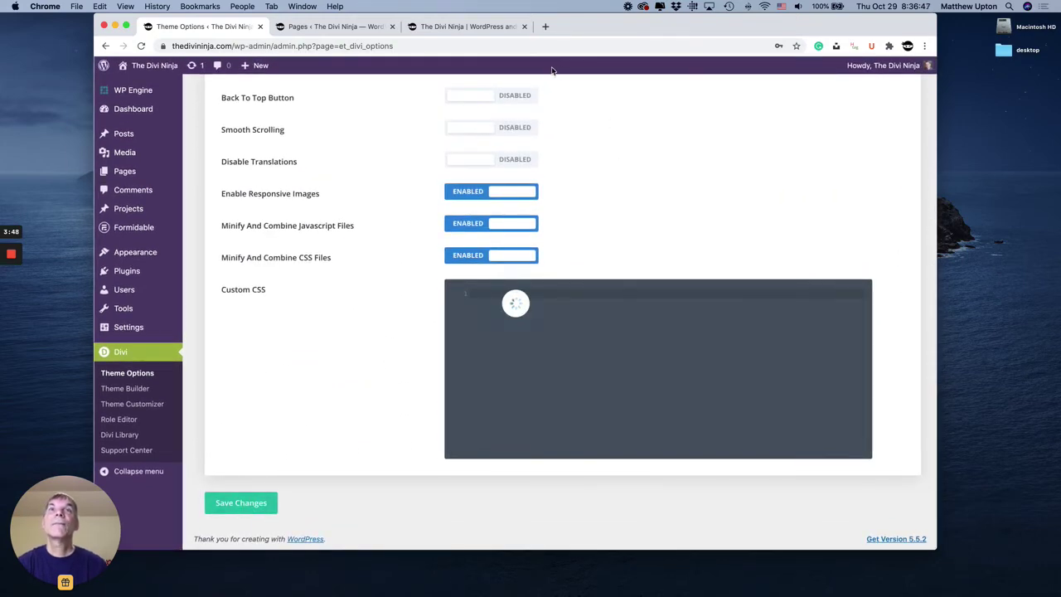
Step: Reload the live homepage to check its header icons, and review the social icon and profile URL settings in Theme Options
click(469, 26)
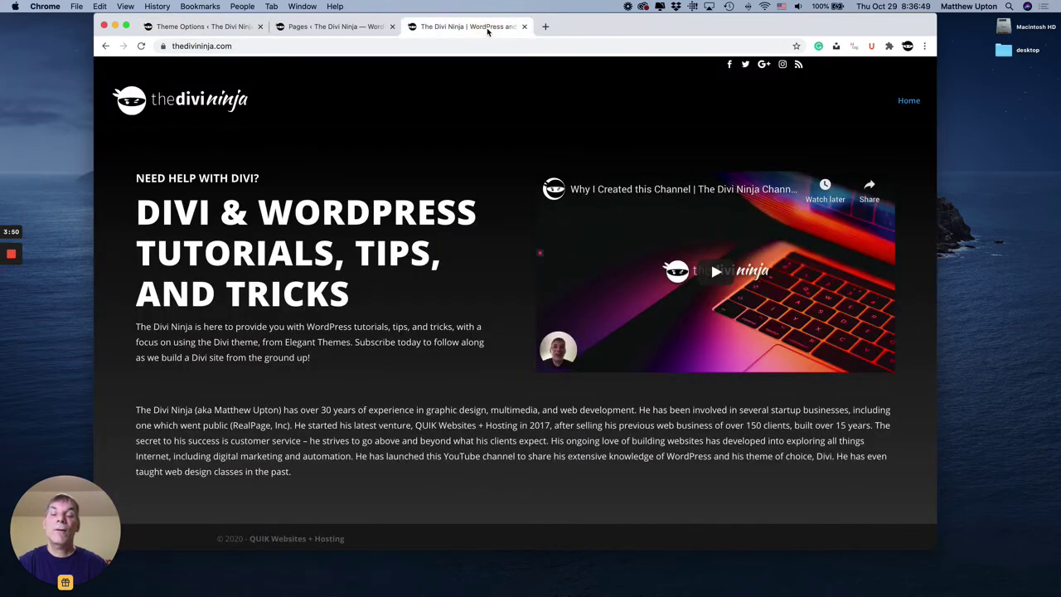
key(super+r)
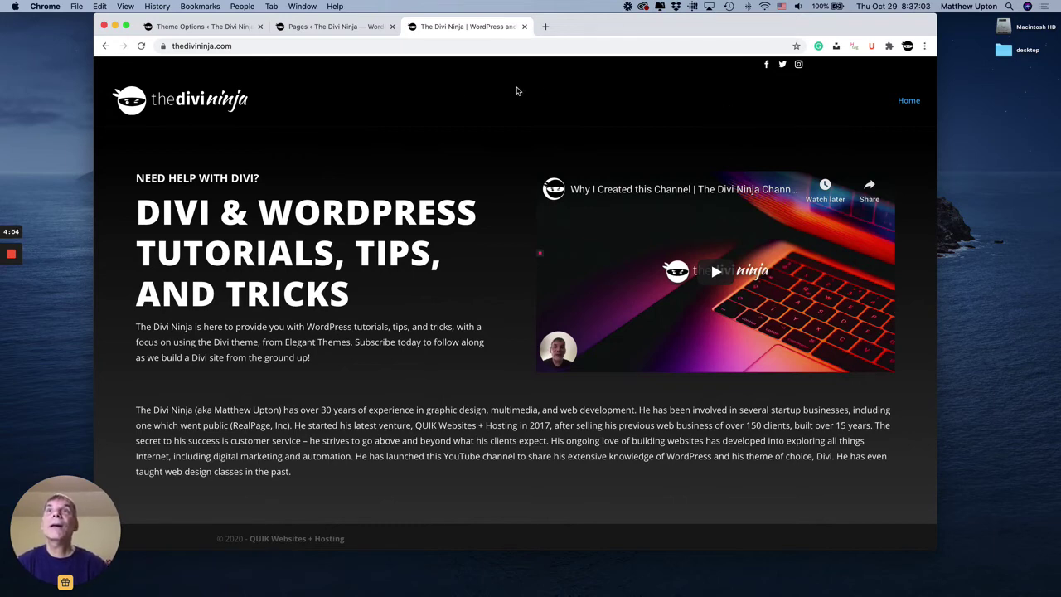
click(230, 29)
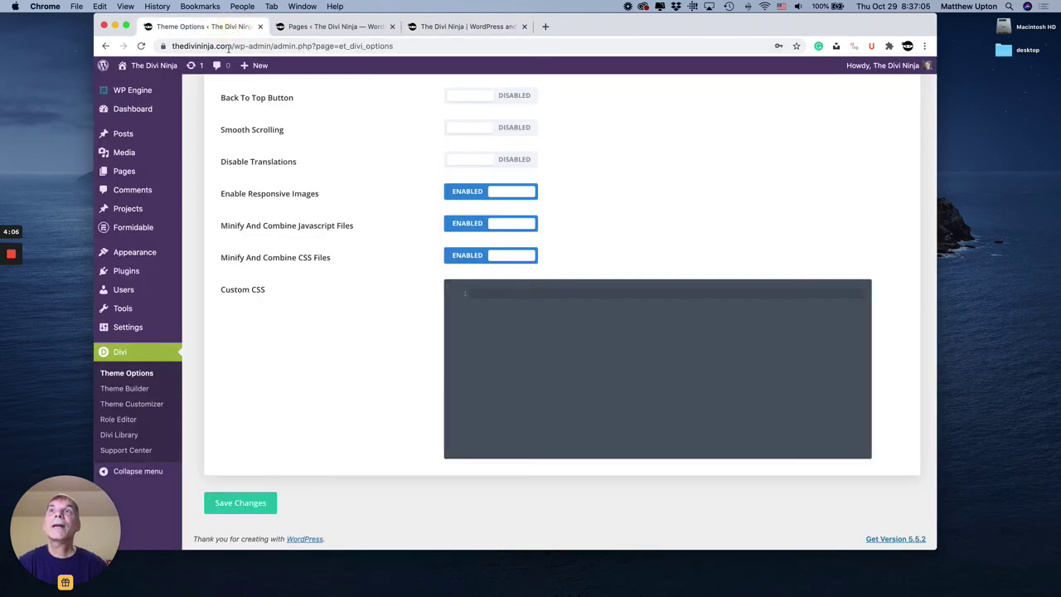
scroll(287, 385, up, 10)
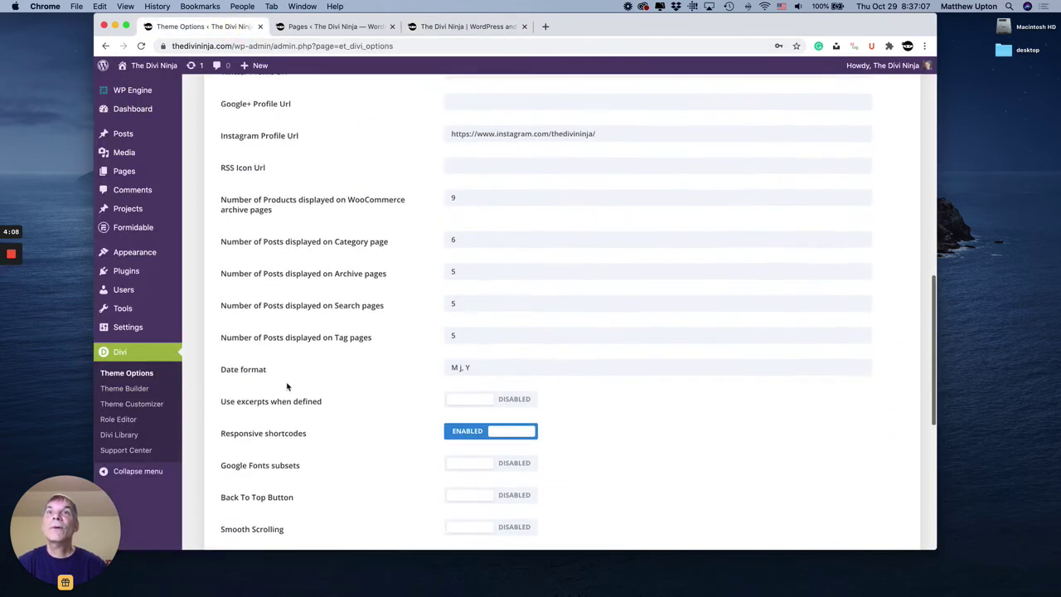
scroll(440, 290, up, 2)
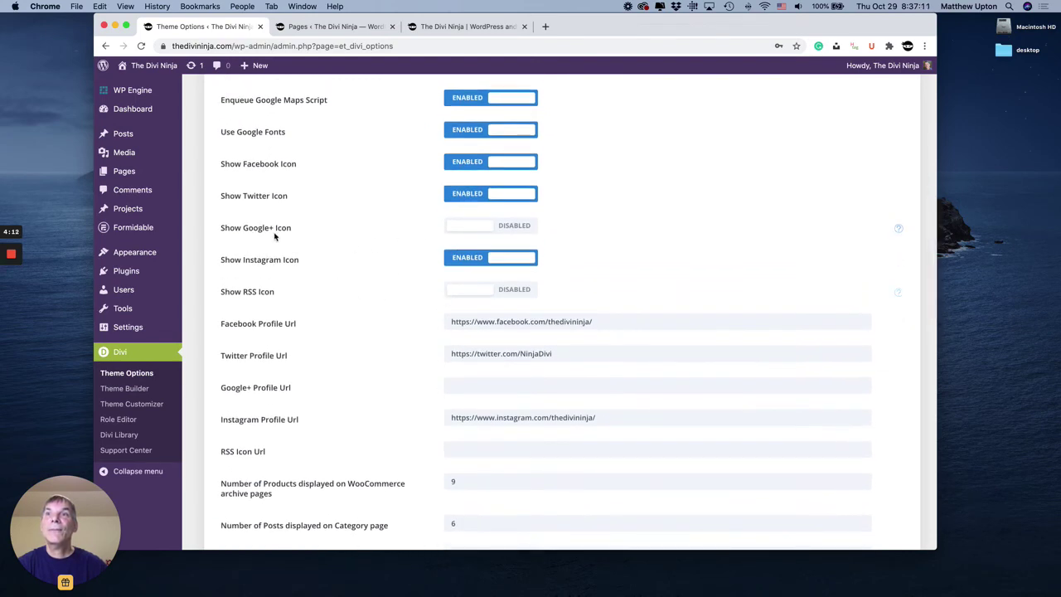
scroll(464, 267, down, 5)
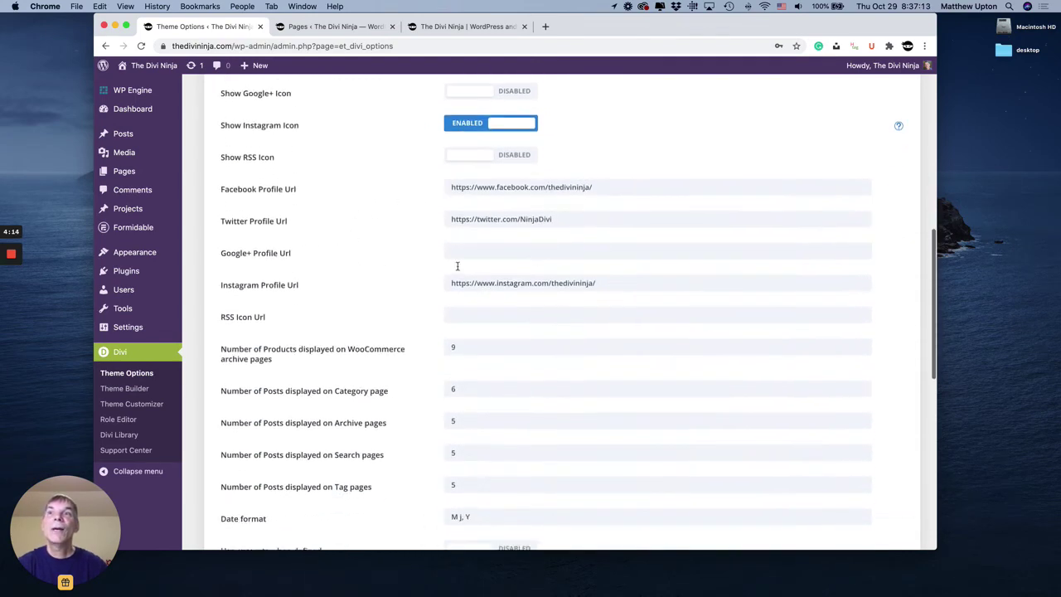
Step: Review the Header Elements and Secondary Menu Bar settings in the Theme Customizer and view the finished header on the live site
click(157, 403)
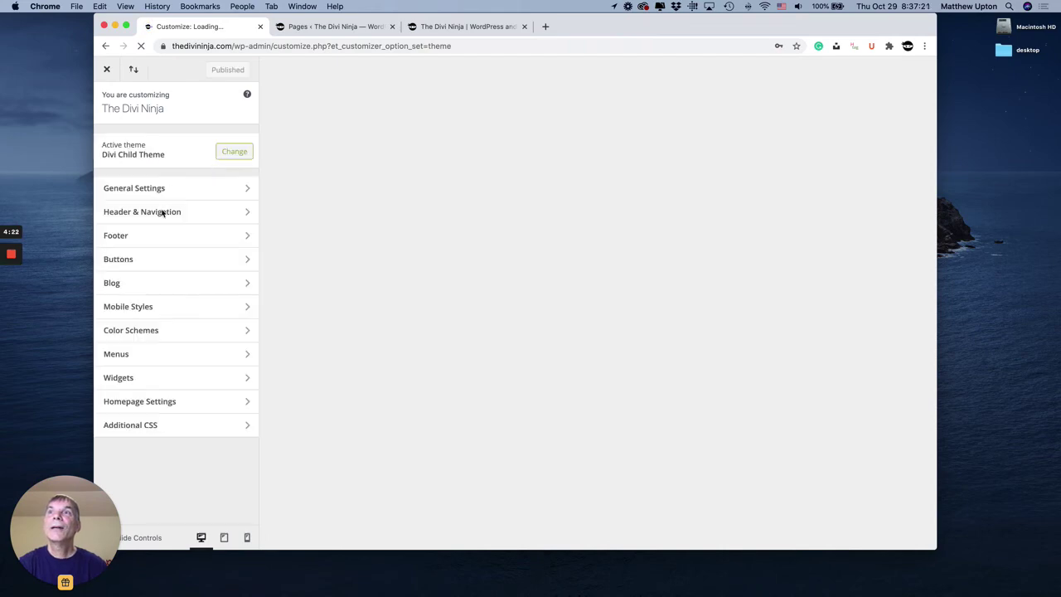
click(162, 212)
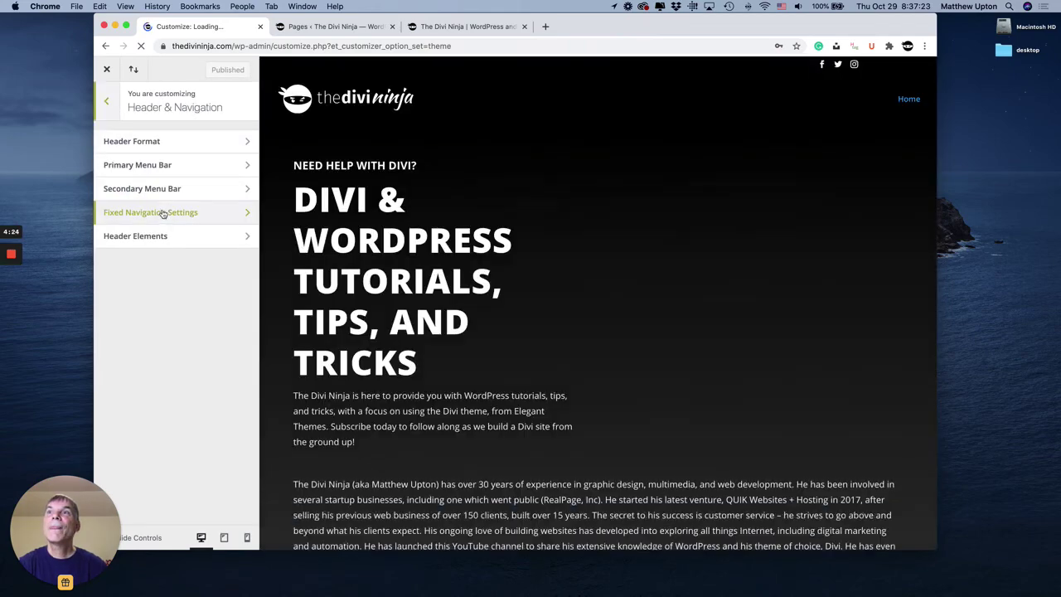
click(142, 237)
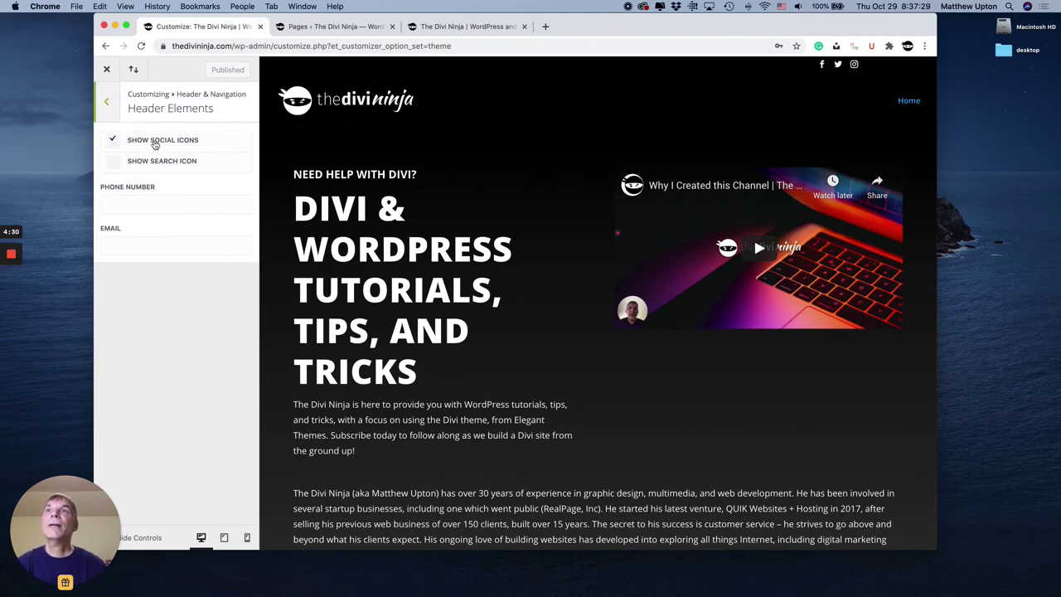
click(107, 104)
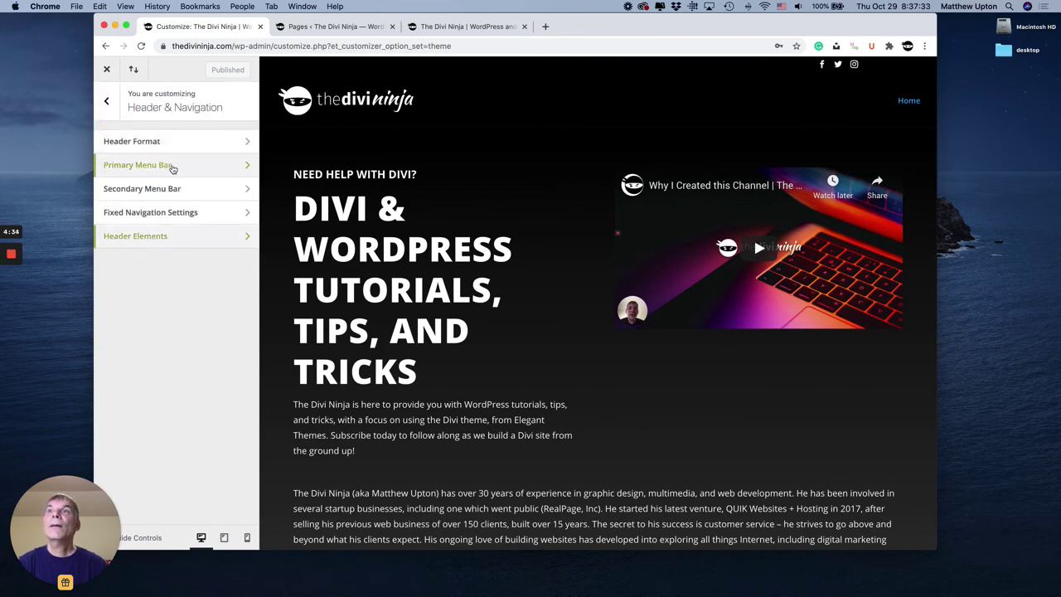
click(165, 189)
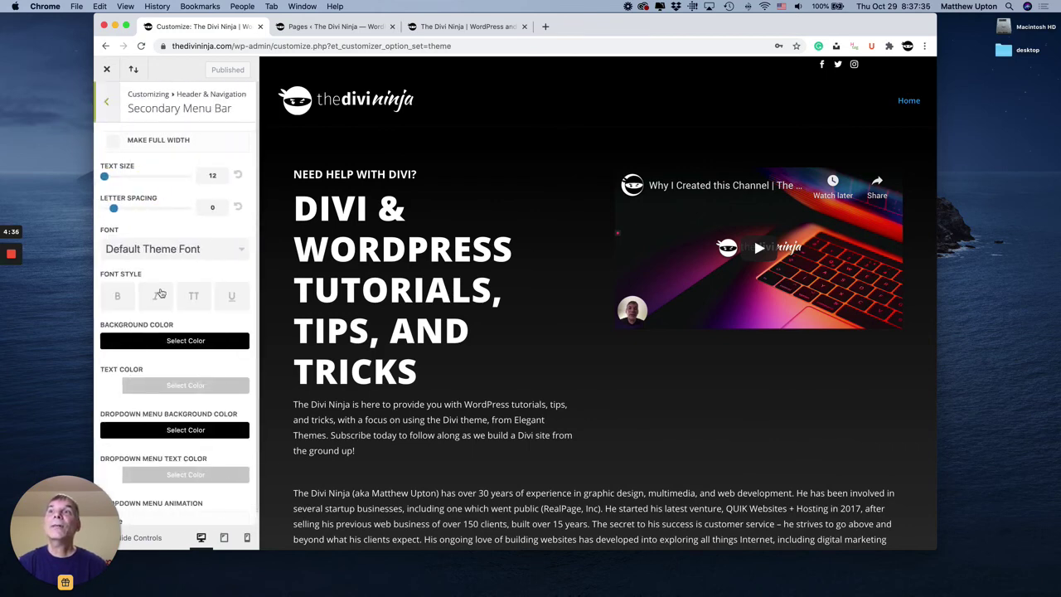
click(107, 104)
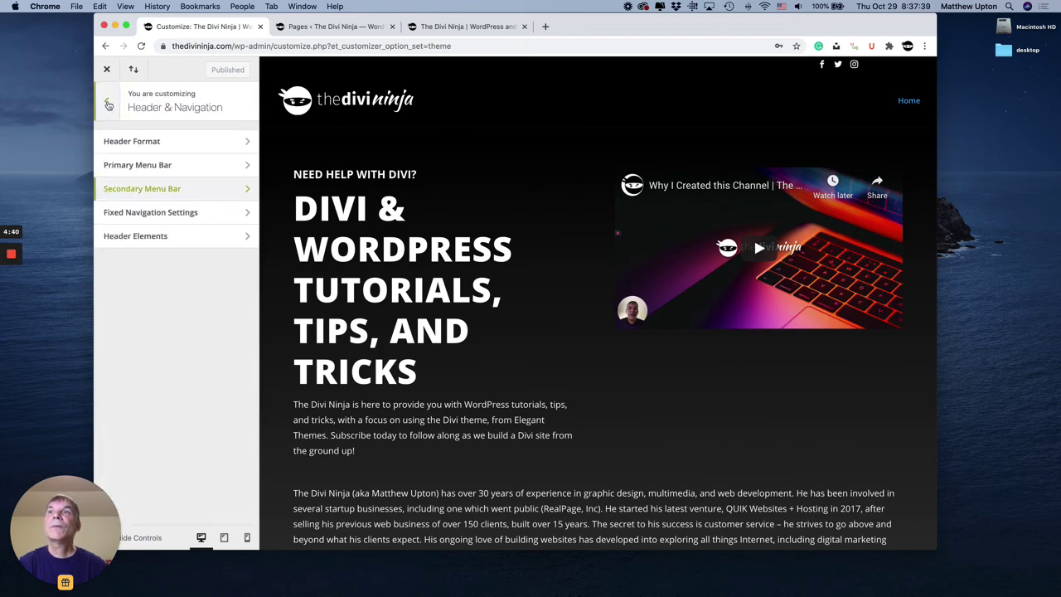
click(107, 103)
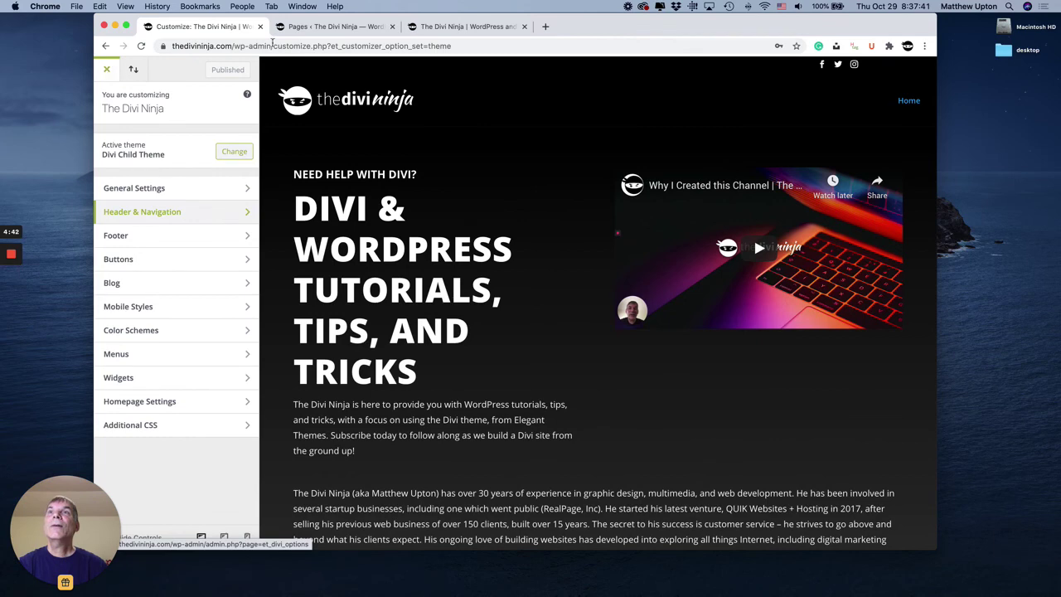
click(496, 25)
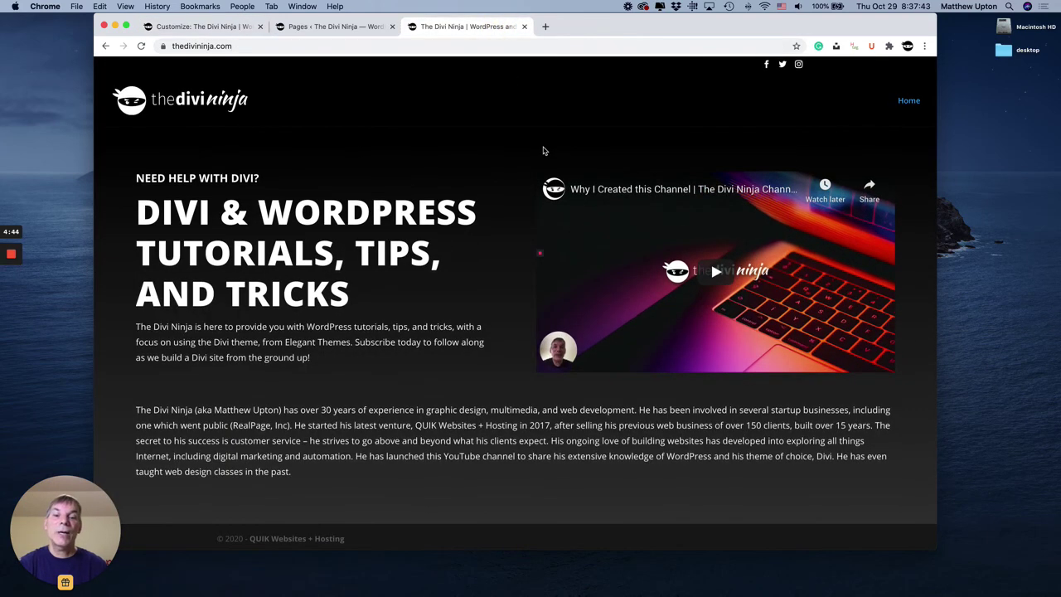